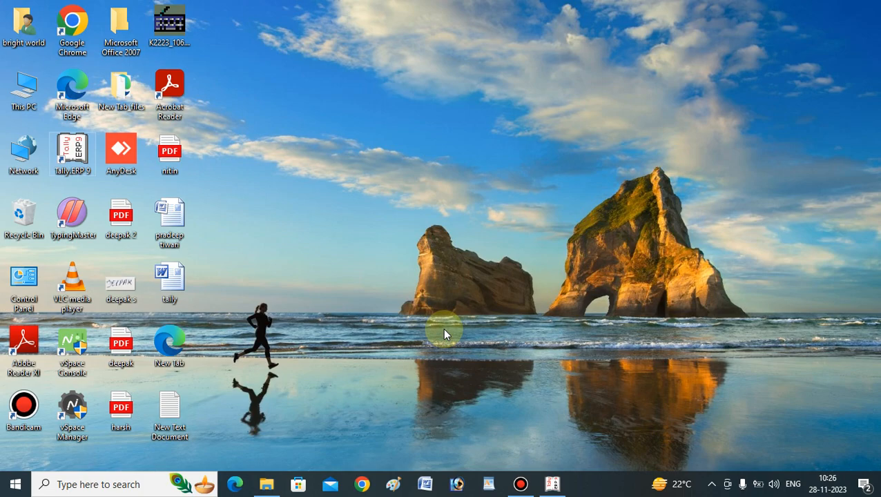
pyautogui.rightClick(399, 230)
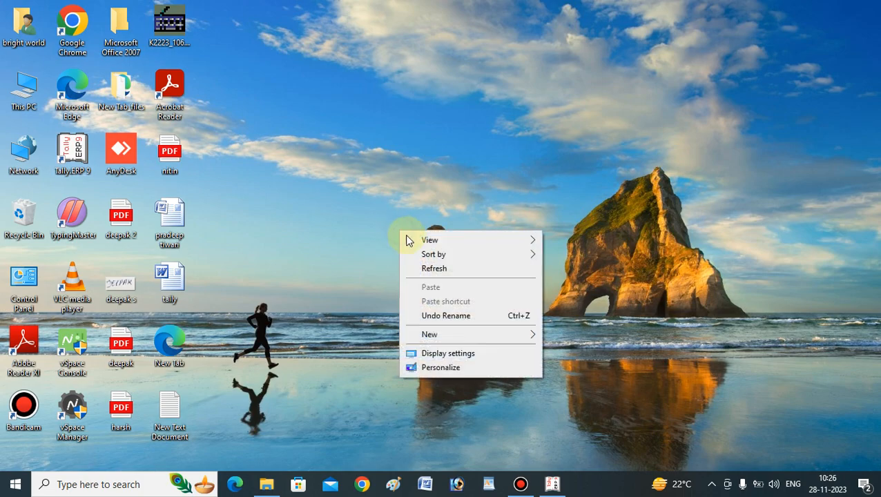
pyautogui.click(421, 268)
pyautogui.rightClick(370, 212)
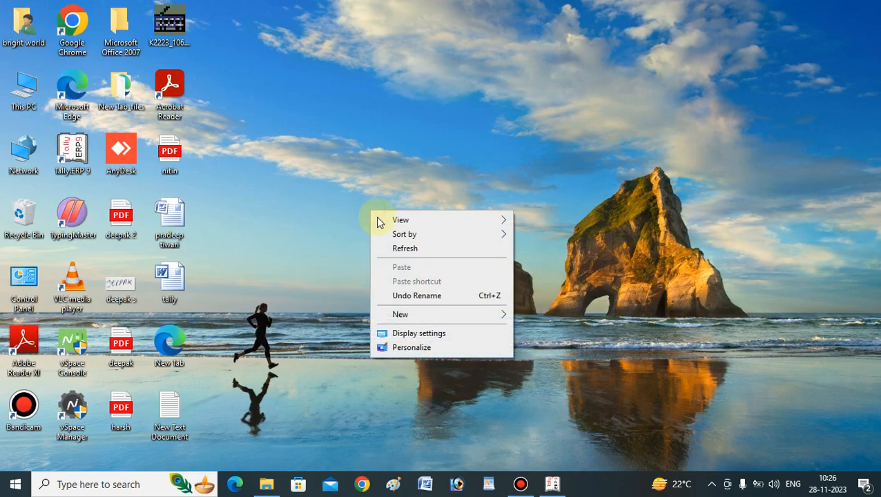
pyautogui.click(405, 250)
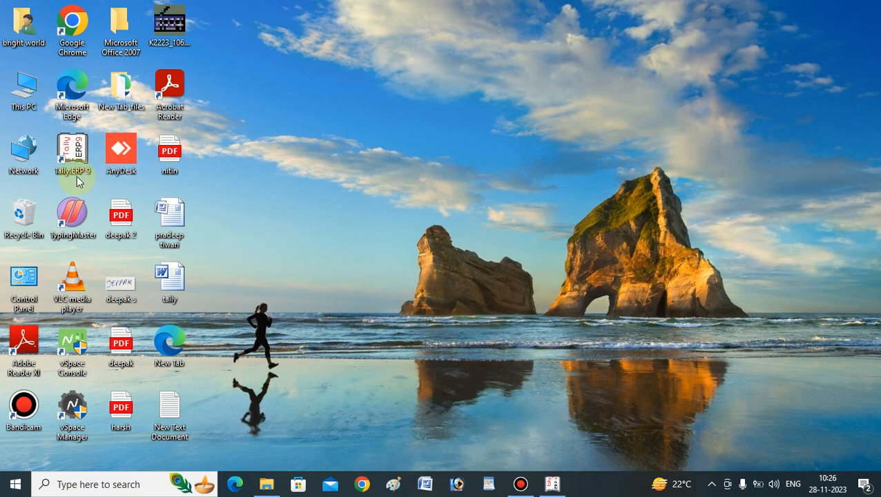
# - Switch to Tally.ERP 9 and leave the open Ledger Interest report to return to the Gateway of Tally
pyautogui.click(76, 153)
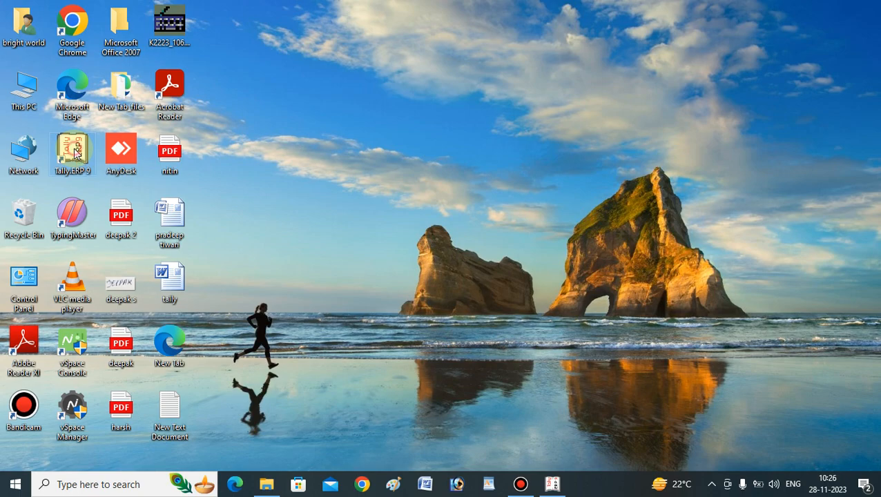
pyautogui.click(552, 483)
pyautogui.press('Escape')
pyautogui.press('Escape')
pyautogui.press('Escape')
pyautogui.press('Escape')
pyautogui.press('Escape')
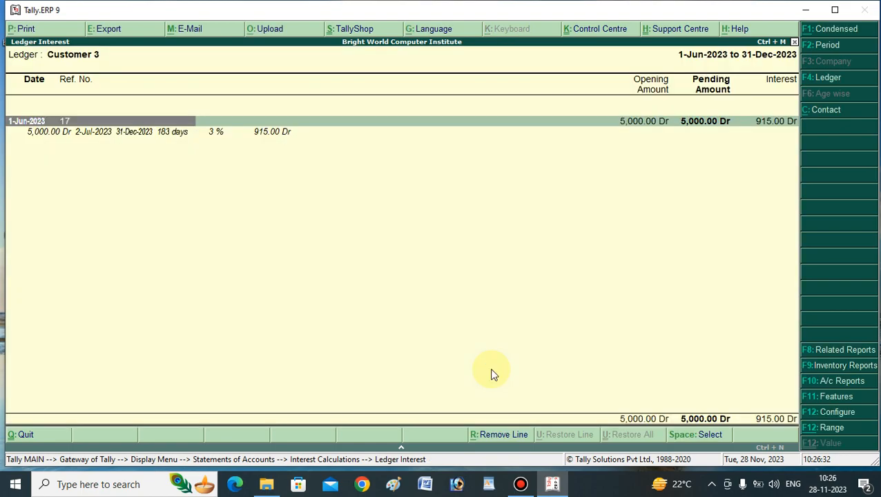
pyautogui.press('Escape')
pyautogui.press('Escape')
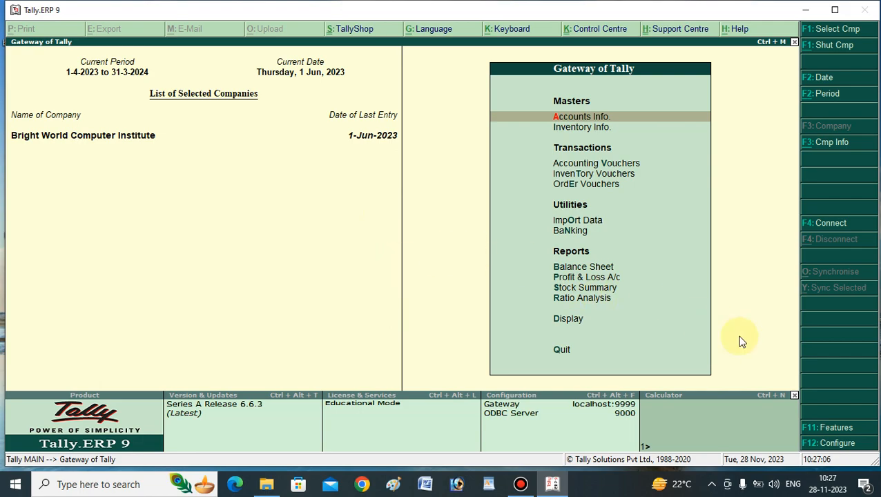
# - Open the company's Accounting Features and check the Outstanding Management settings for bill-wise details, interest calculation and advanced parameters
pyautogui.click(832, 429)
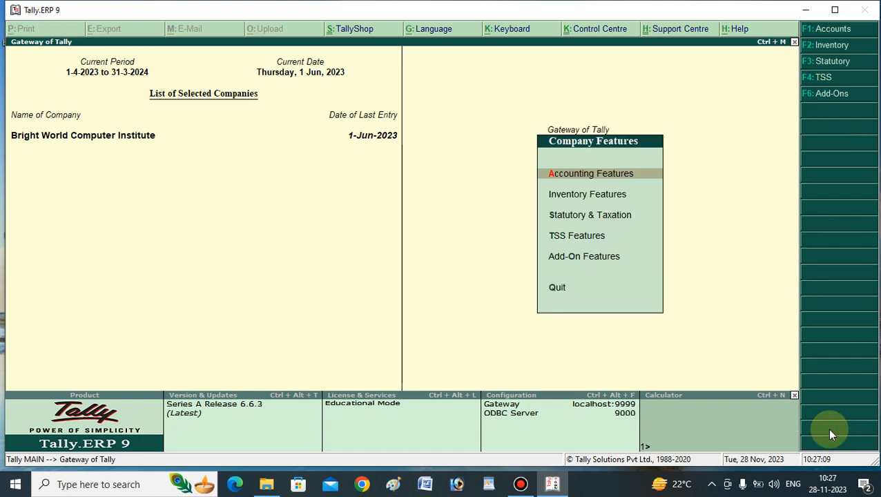
pyautogui.click(576, 176)
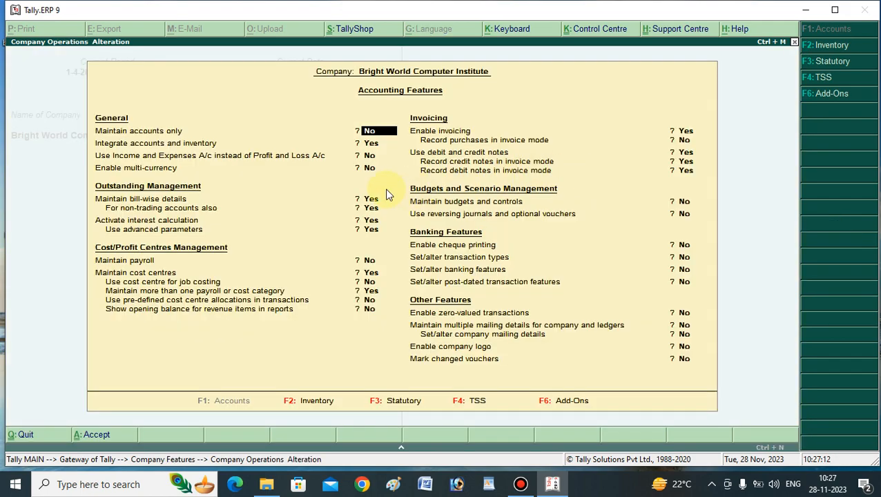
pyautogui.click(164, 202)
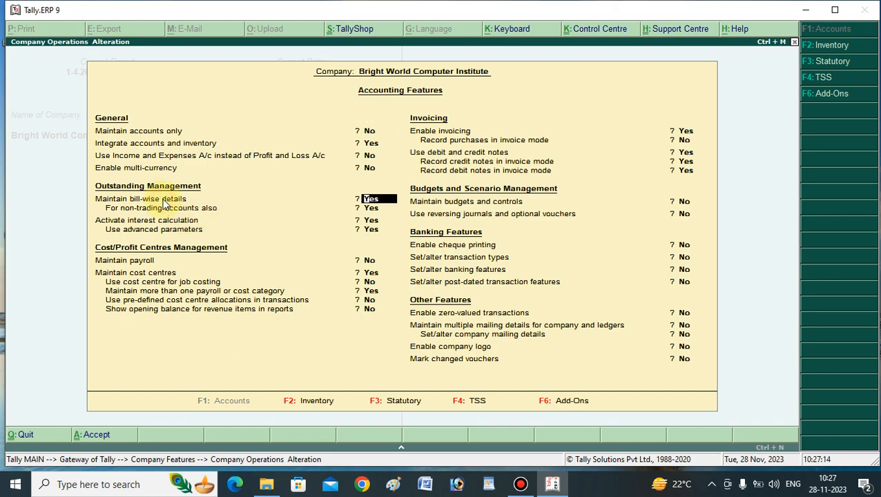
pyautogui.click(372, 210)
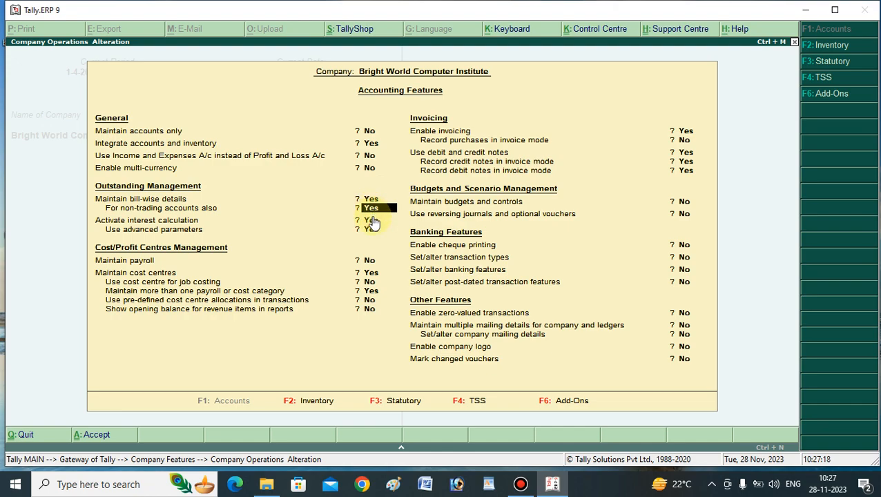
pyautogui.click(371, 222)
pyautogui.click(371, 233)
# - Accept the Accounting Features with their existing settings and return to the Gateway of Tally
pyautogui.press('Return')
pyautogui.press('Return')
pyautogui.press('Return')
pyautogui.press('Return')
pyautogui.press('Return')
pyautogui.press('Return')
pyautogui.press('Return')
pyautogui.press('Return')
pyautogui.press('Return')
pyautogui.press('Return')
pyautogui.press('Return')
pyautogui.press('Return')
pyautogui.press('Return')
pyautogui.press('Return')
pyautogui.press('Return')
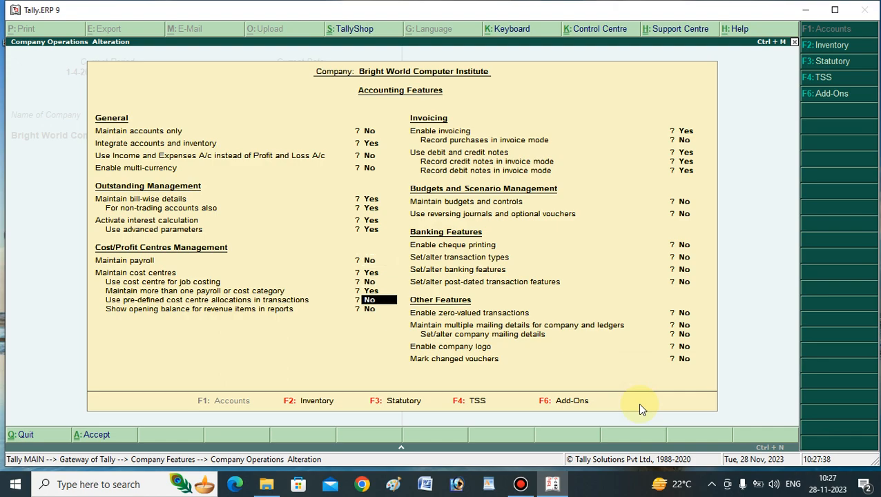
pyautogui.press('Return')
pyautogui.press('Return')
pyautogui.press('Return')
pyautogui.press('Return')
pyautogui.press('Return')
pyautogui.press('Return')
pyautogui.press('Return')
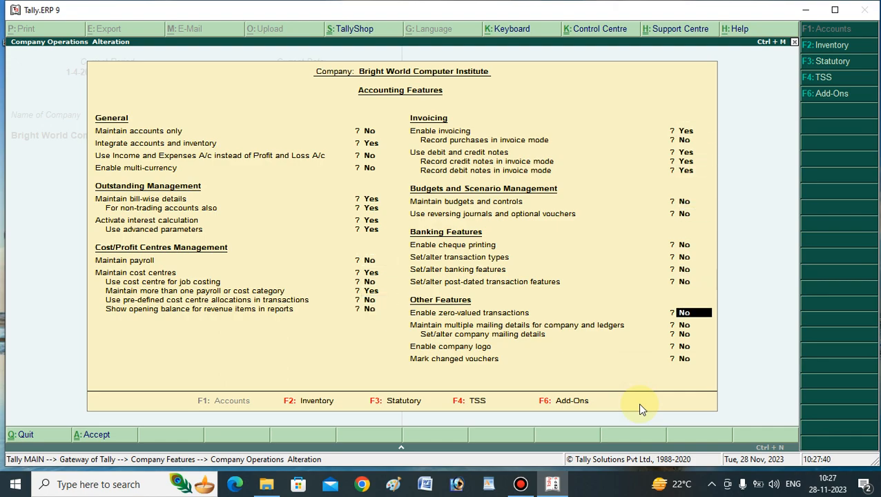
pyautogui.press('Return')
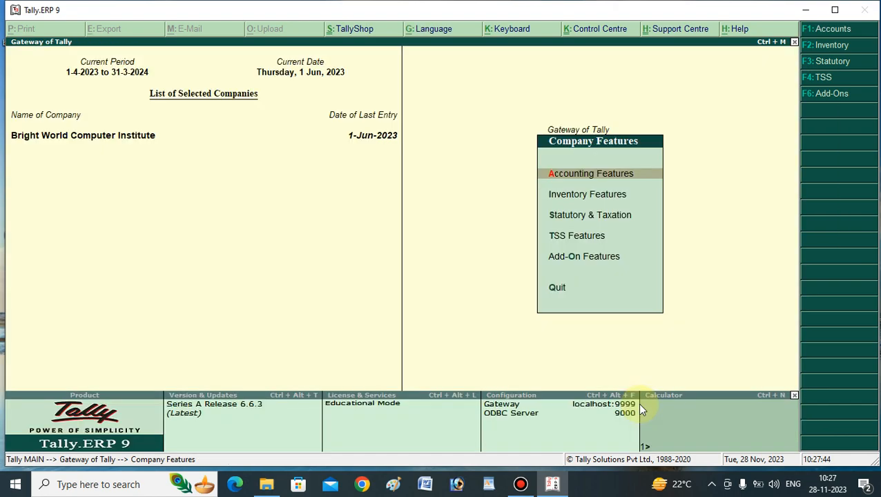
pyautogui.press('Escape')
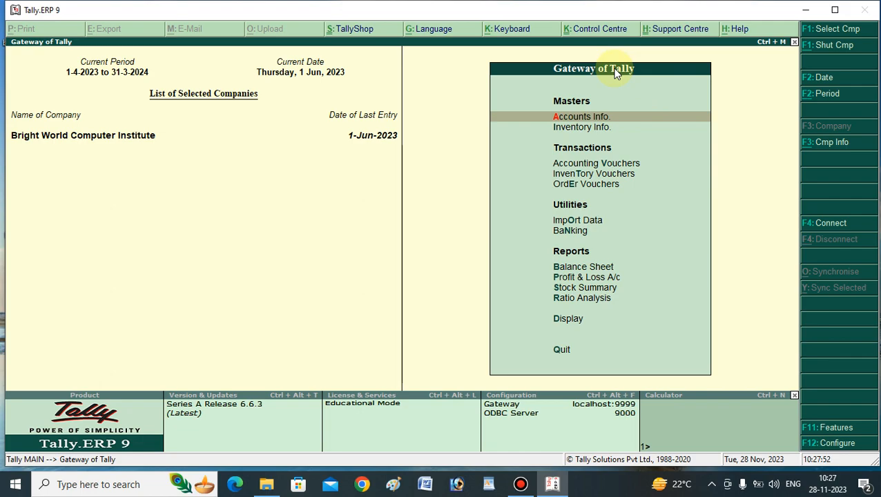
# - Start a new single ledger and name it Raj Traders, leaving the alias blank
pyautogui.click(583, 119)
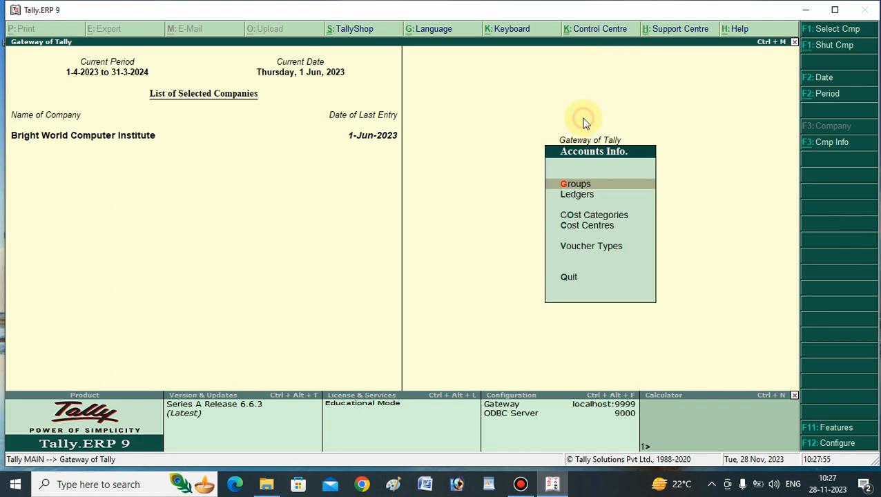
pyautogui.click(576, 196)
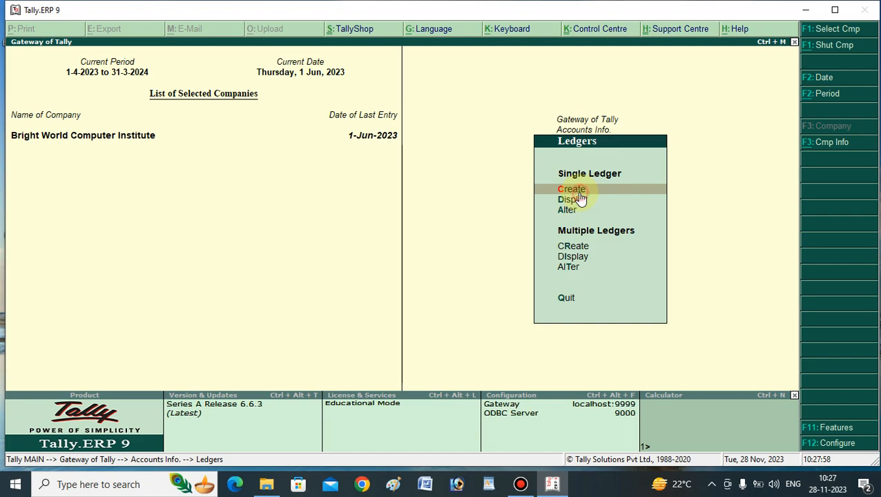
pyautogui.click(579, 192)
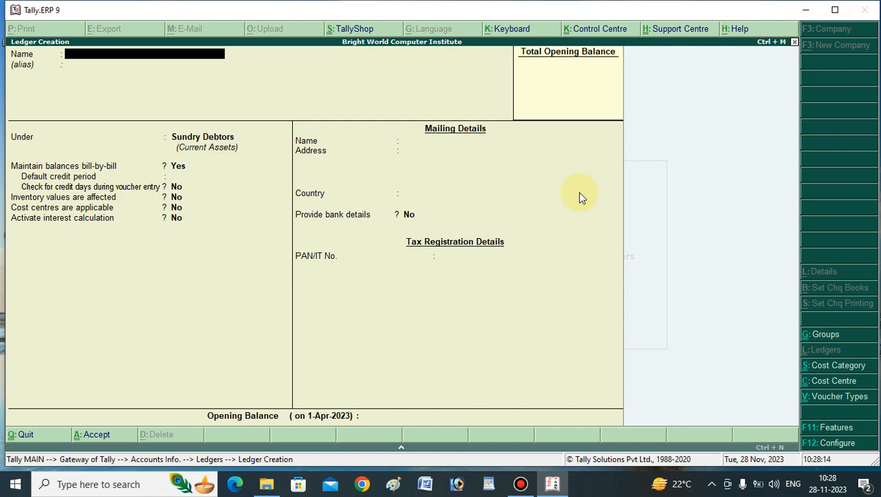
pyautogui.write('Su')
pyautogui.press('BackSpace')
pyautogui.press('BackSpace')
pyautogui.write('Raj Ta')
pyautogui.press('BackSpace')
pyautogui.write('raders')
pyautogui.press('Return')
pyautogui.press('Return')
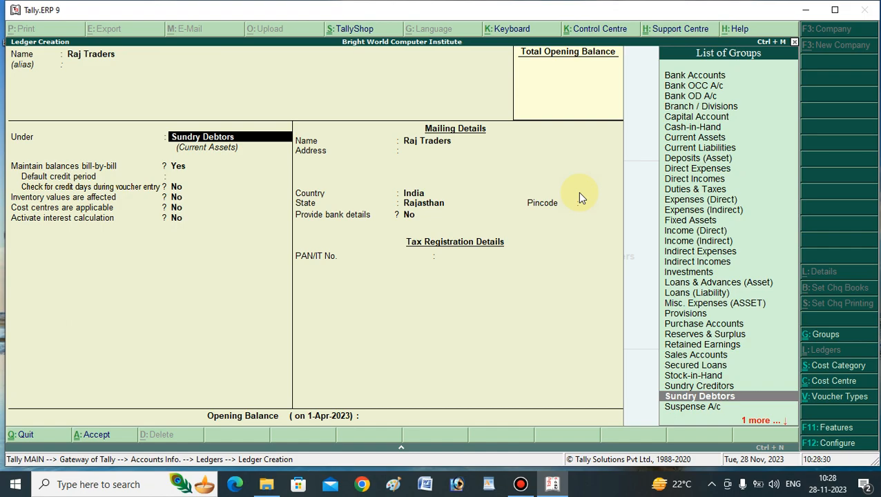
# - Place the ledger under Sundry Creditors, keep bill-by-bill balances on, and set the default credit period to 15 days
pyautogui.press('Up')
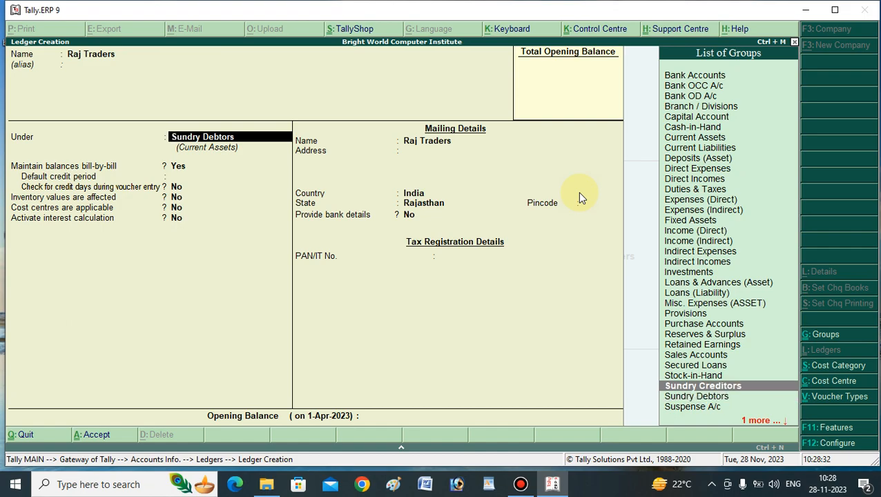
pyautogui.press('Return')
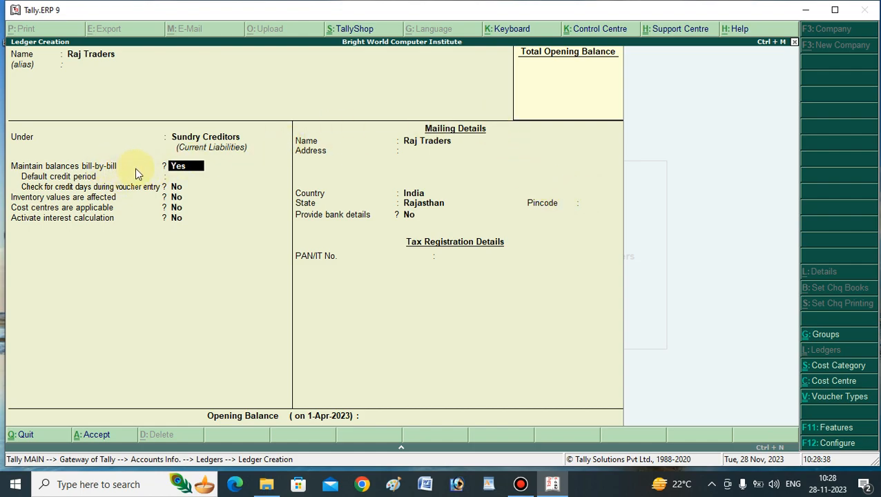
pyautogui.click(190, 168)
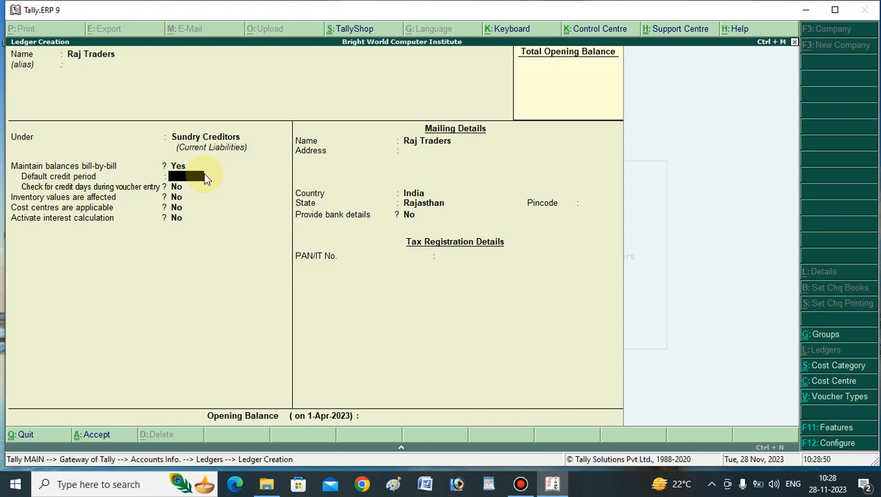
pyautogui.write('3')
pyautogui.press('BackSpace')
pyautogui.write('15')
pyautogui.press('Return')
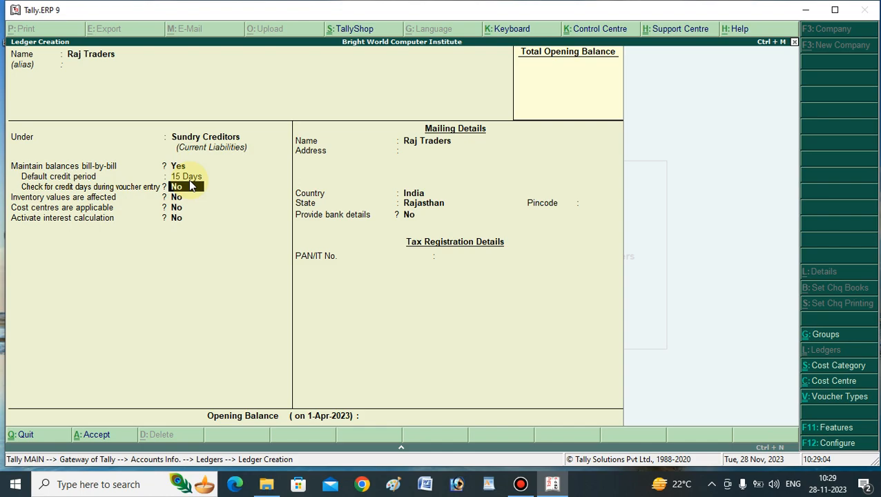
# - Activate interest calculation for the ledger and set it to transaction-by-transaction, keeping the override and transaction date options at No
pyautogui.press('Return')
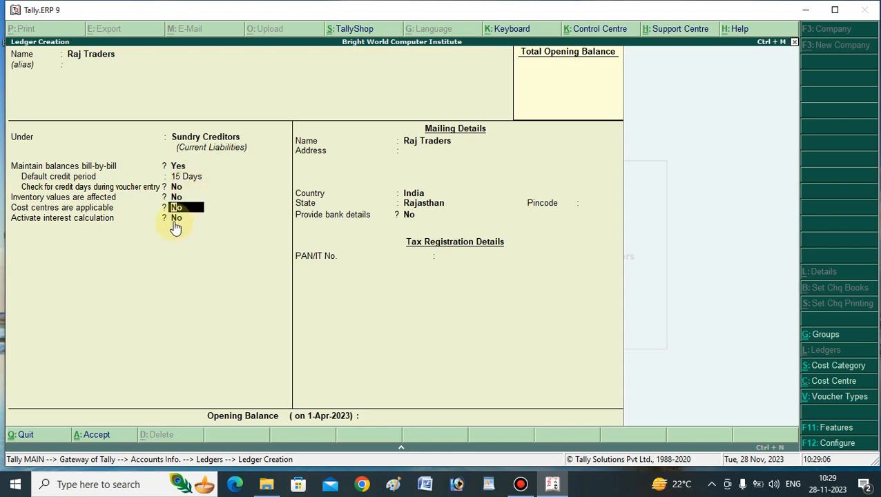
pyautogui.press('Return')
pyautogui.write('y')
pyautogui.press('Return')
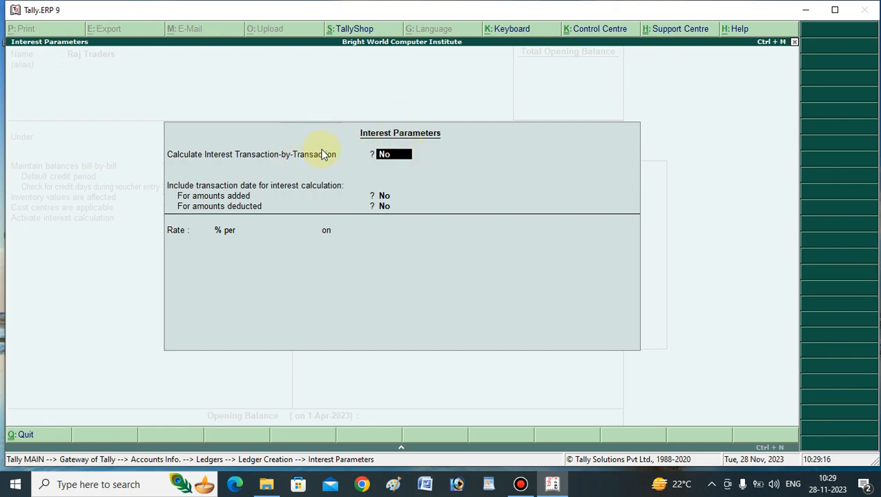
pyautogui.write('y')
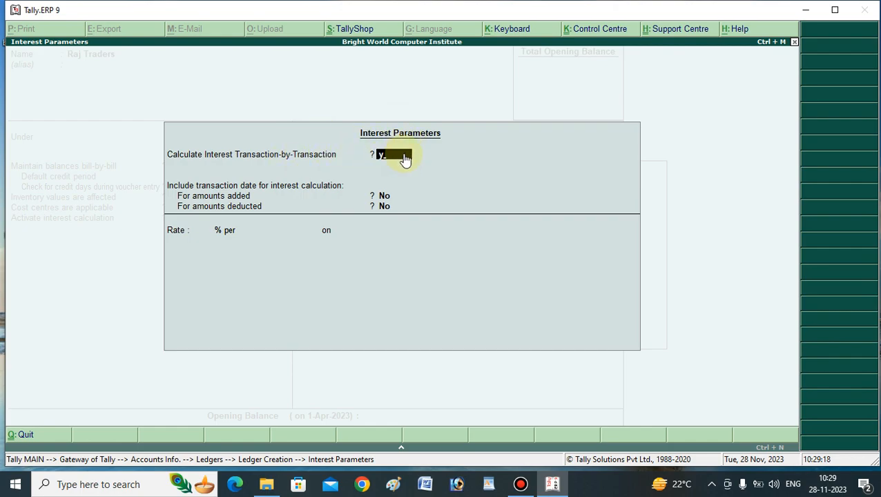
pyautogui.press('Return')
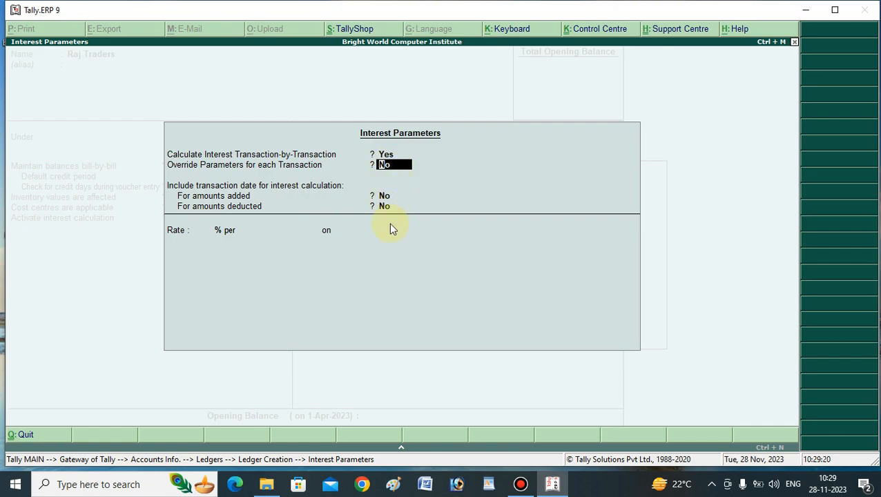
pyautogui.press('Return')
pyautogui.press('Return')
pyautogui.press('Return')
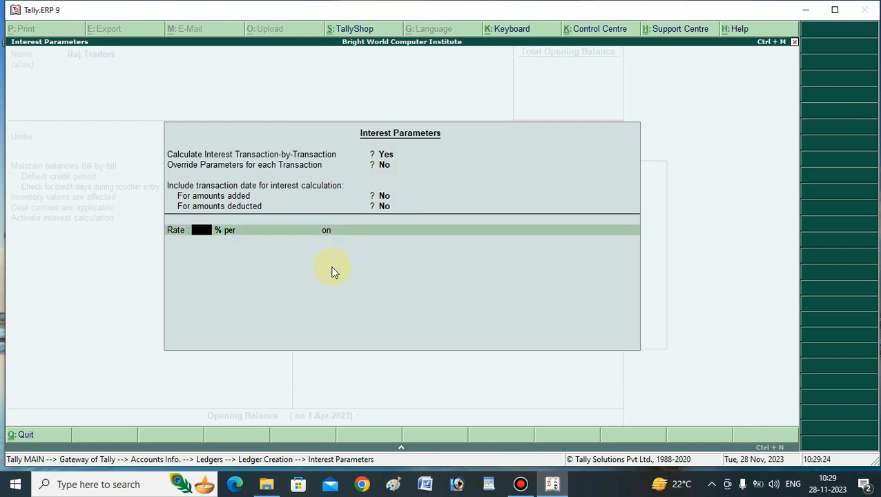
# - Set the interest rate to 15% per 365-Day Year on Credit Balances Only
pyautogui.write('15')
pyautogui.press('Return')
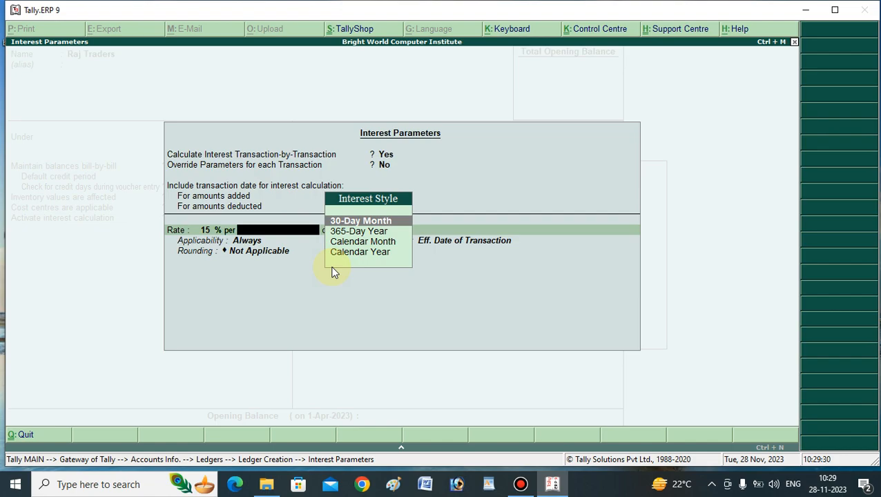
pyautogui.press('Down')
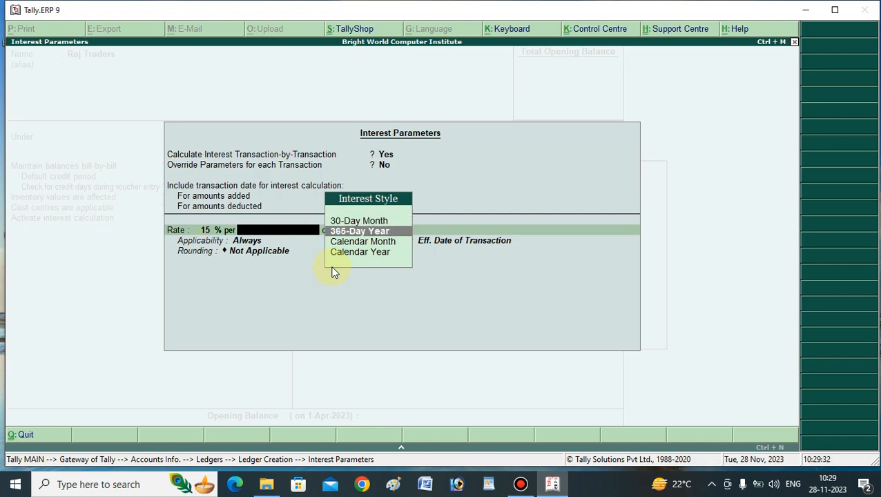
pyautogui.press('Return')
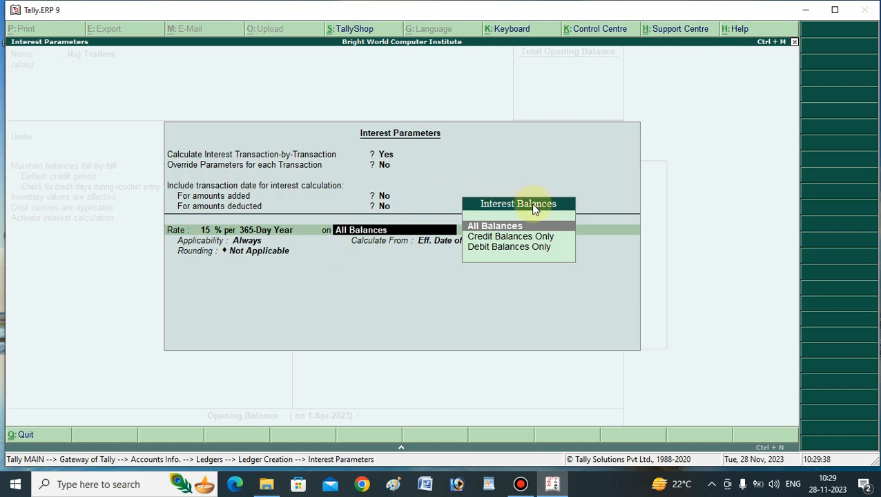
pyautogui.press('Down')
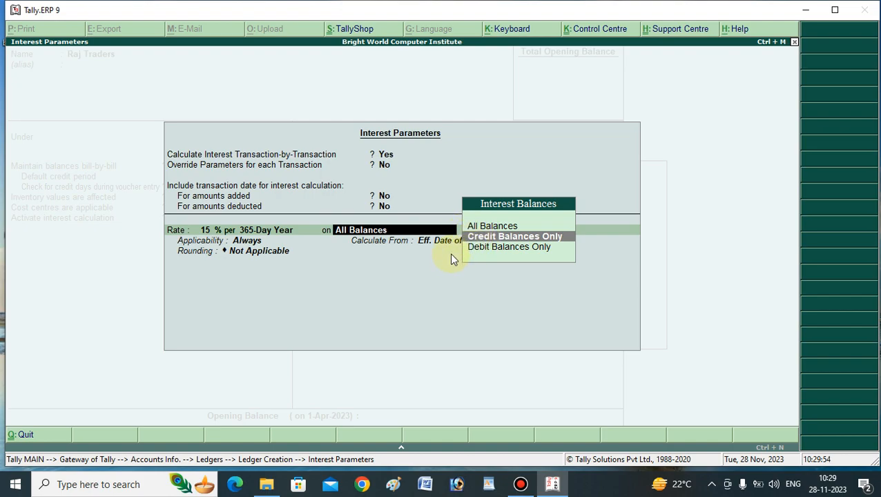
pyautogui.press('Return')
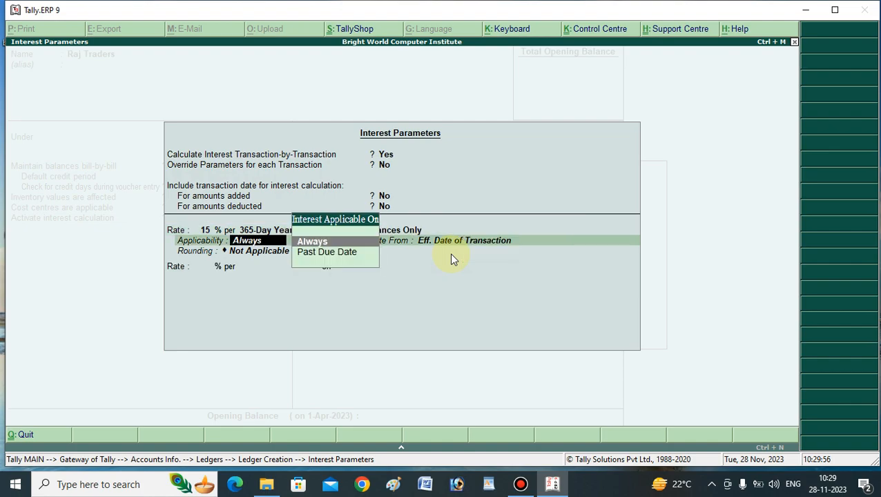
# - Keep the interest applicability at Always and calculate it from the Due Date of Invoice/Ref
pyautogui.press('Return')
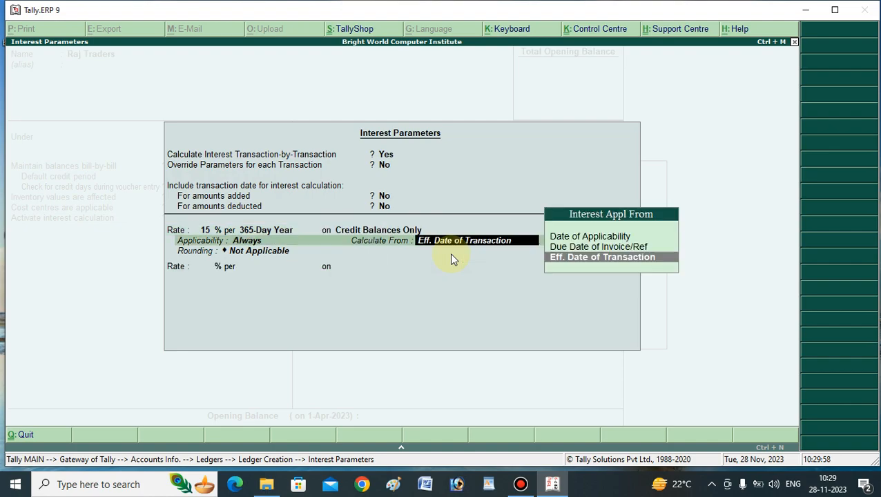
pyautogui.press('Up')
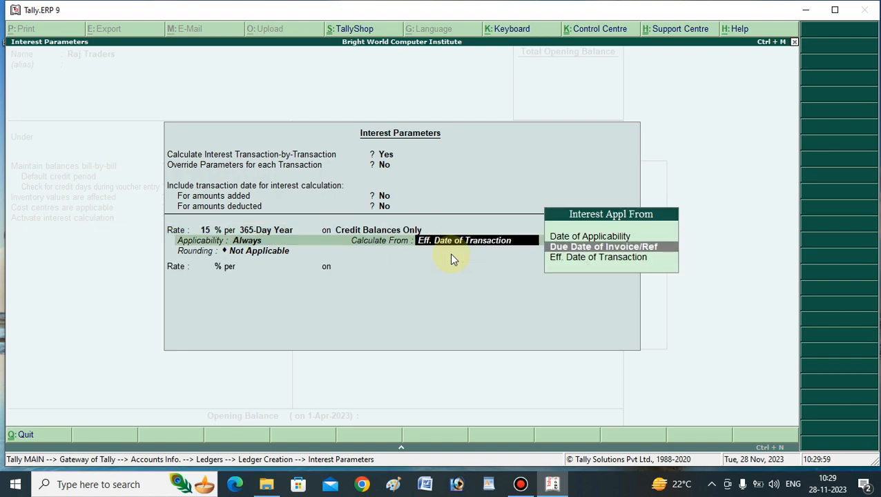
pyautogui.click(583, 248)
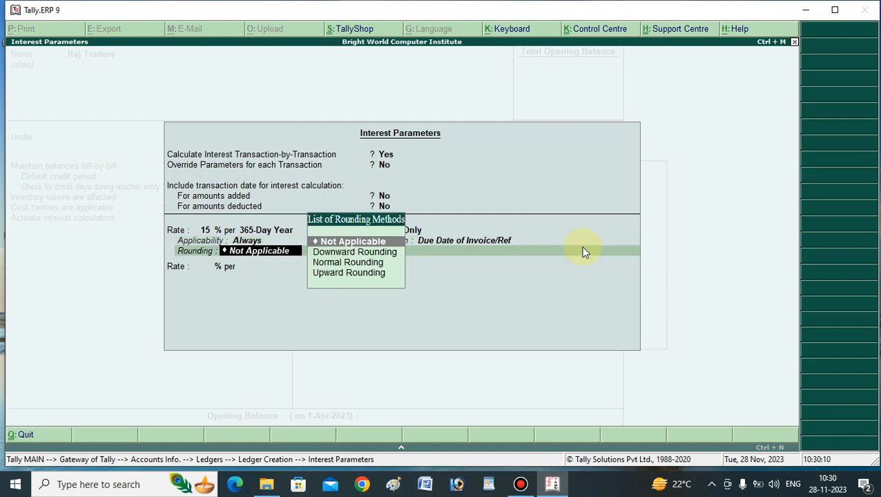
# - Set the interest rounding method to Normal Rounding with a limit of 0 and finish the interest parameters without a second rate
pyautogui.press('Down')
pyautogui.press('Down')
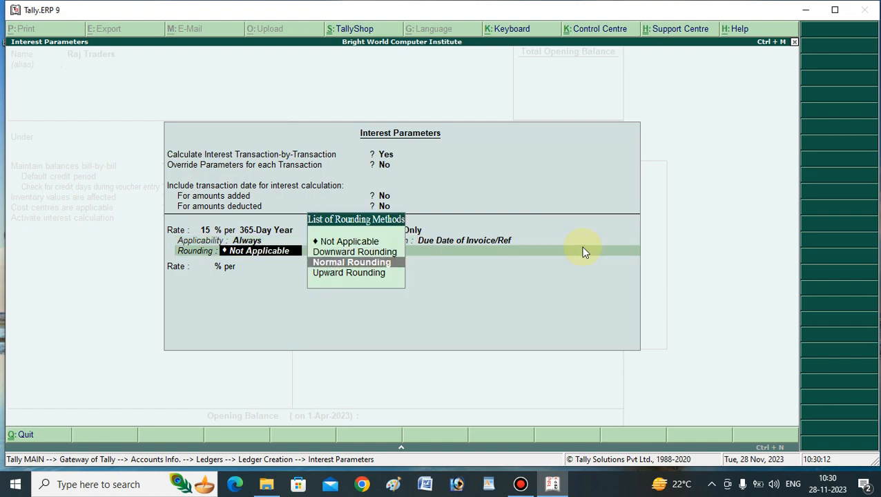
pyautogui.press('Return')
pyautogui.press('Return')
pyautogui.press('Return')
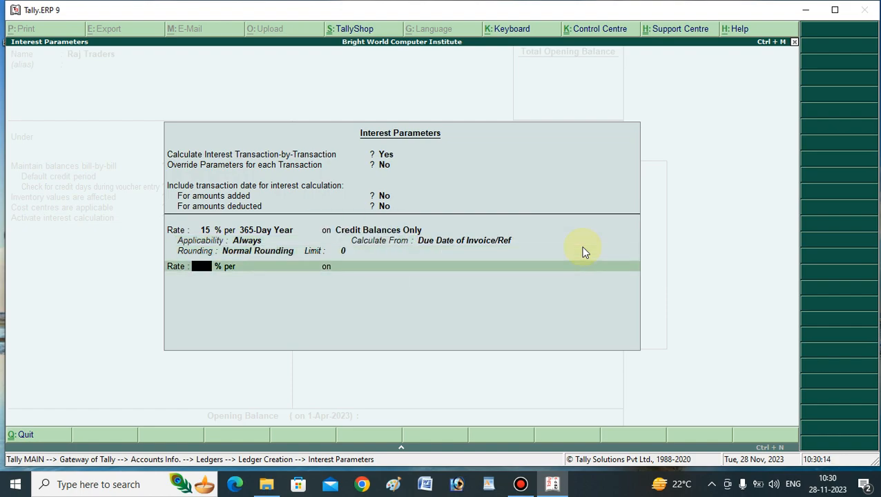
pyautogui.press('Return')
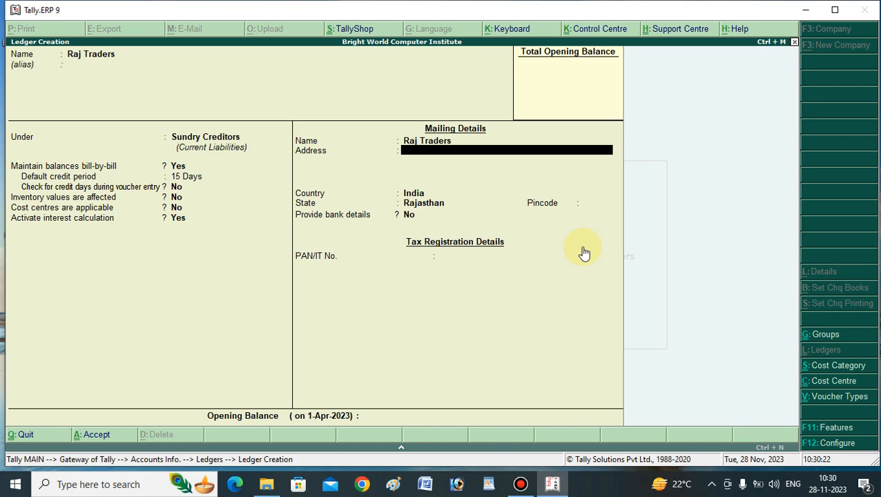
# - Fill in the supplier's mailing address on two lines, with the street location first and the city below it
pyautogui.write('Ambedkar')
pyautogui.press('Return')
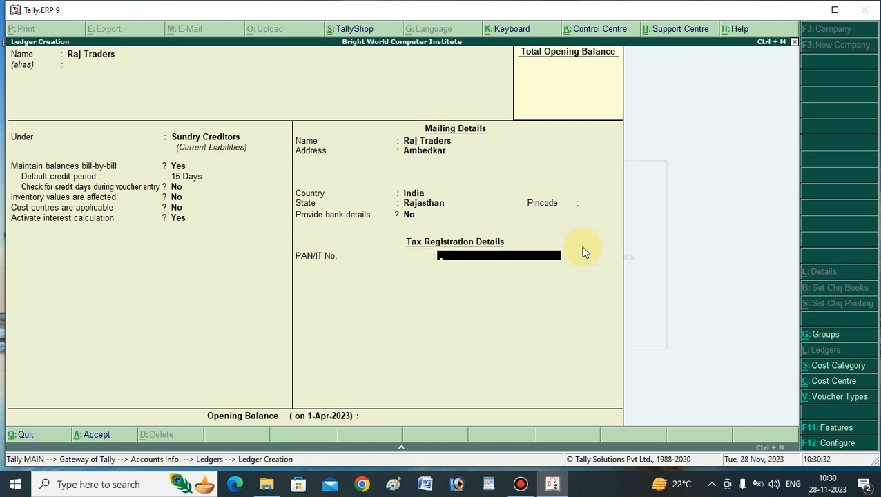
pyautogui.press('BackSpace')
pyautogui.press('BackSpace')
pyautogui.press('BackSpace')
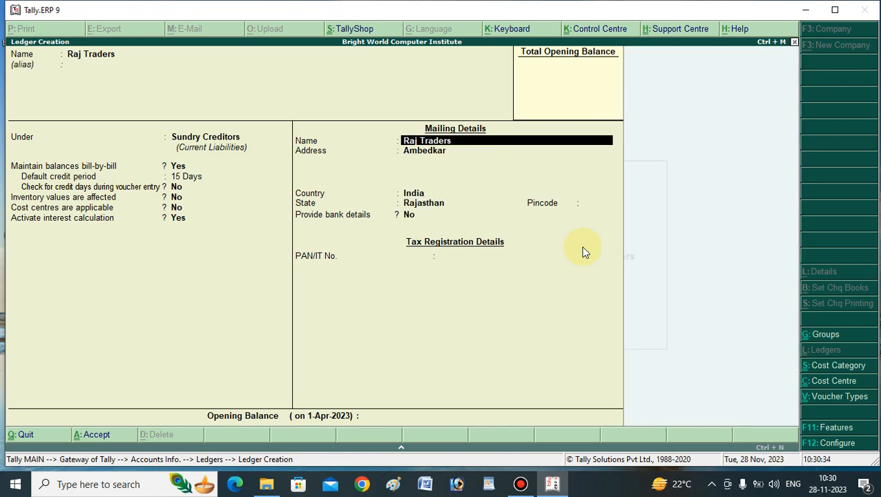
pyautogui.press('Return')
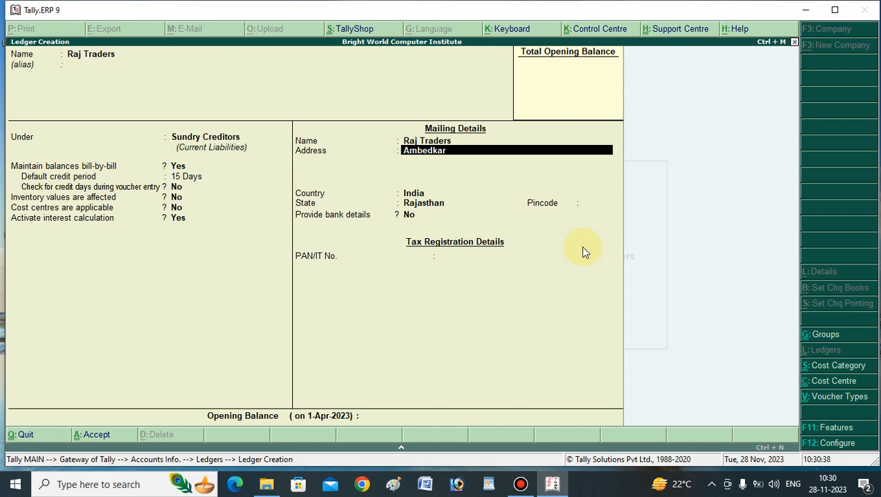
pyautogui.write('Circle')
pyautogui.press('Return')
pyautogui.write('Alwar')
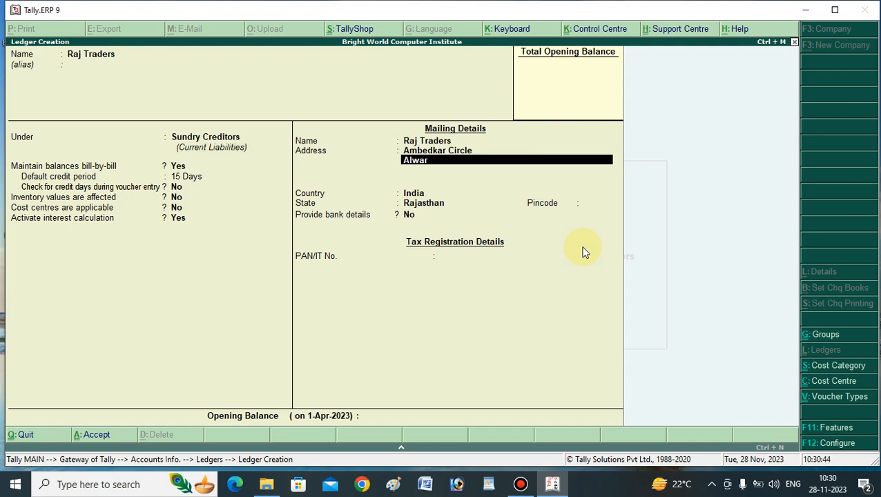
pyautogui.press('Return')
pyautogui.press('Return')
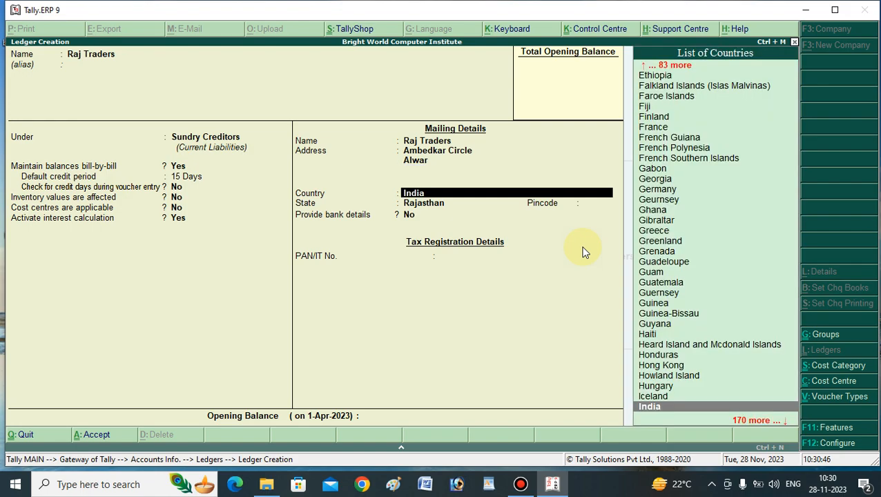
# - Keep India and Rajasthan, enter the postal pincode, and save the ledger without bank details or a PAN/IT number
pyautogui.press('Return')
pyautogui.press('Return')
pyautogui.write('301001')
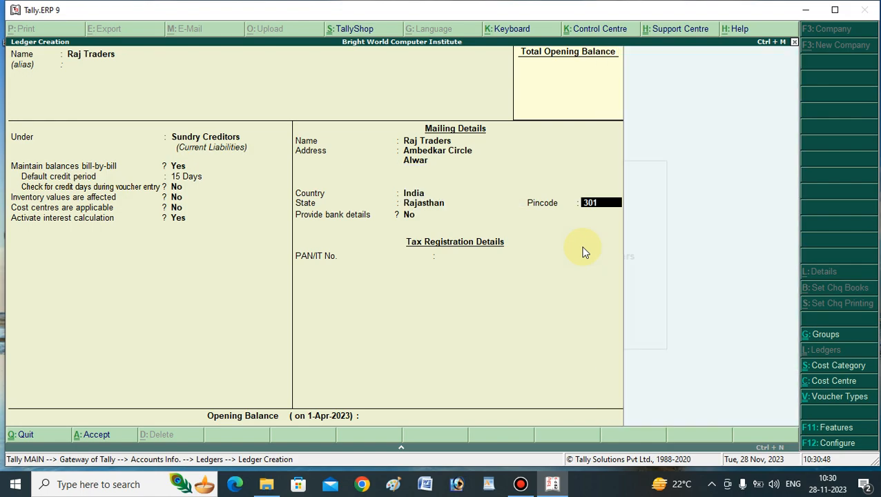
pyautogui.press('Return')
pyautogui.press('Return')
pyautogui.press('Return')
pyautogui.press('Return')
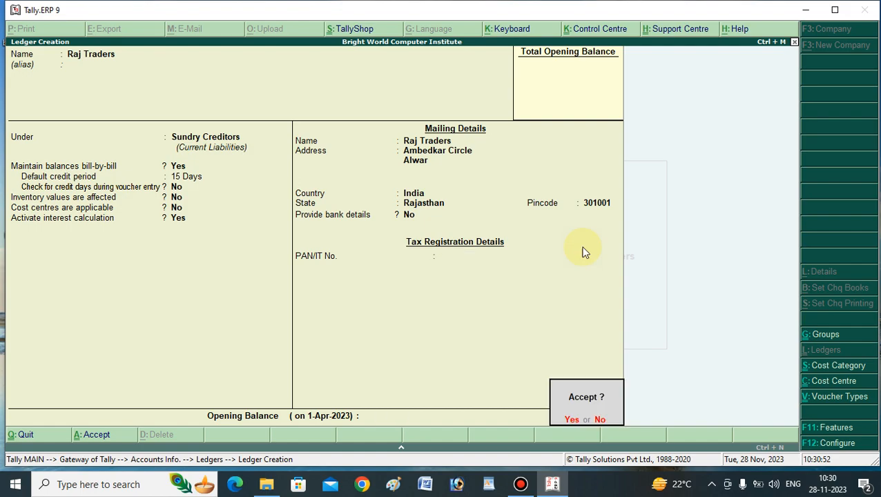
pyautogui.press('Return')
# - Display the saved Raj Traders ledger to review its details, and return to the Gateway of Tally
pyautogui.press('Escape')
pyautogui.press('Return')
pyautogui.press('Down')
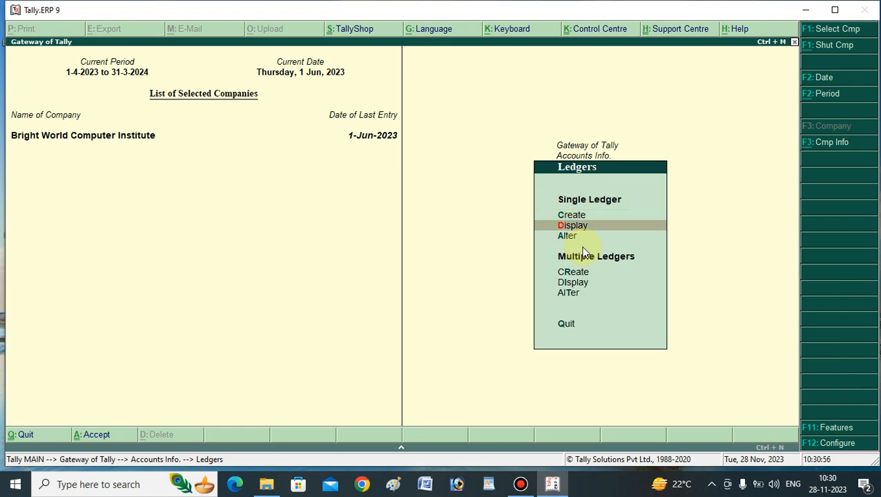
pyautogui.press('Return')
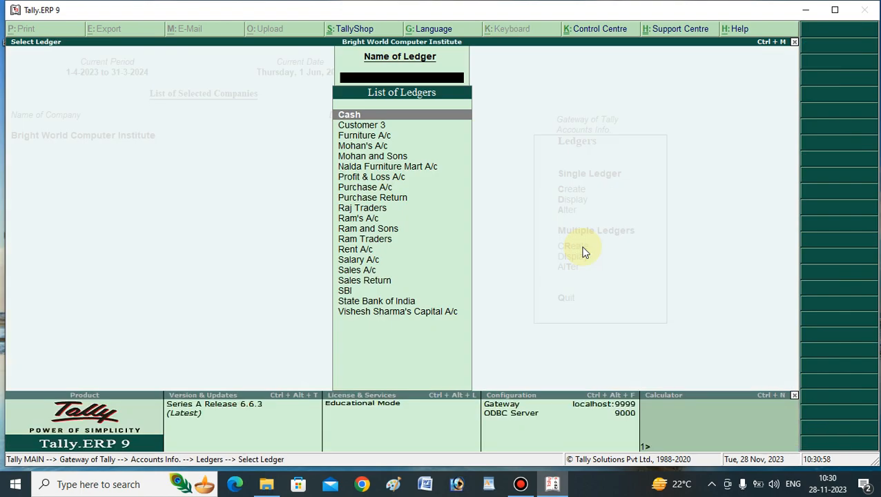
pyautogui.write('Raj')
pyautogui.press('Return')
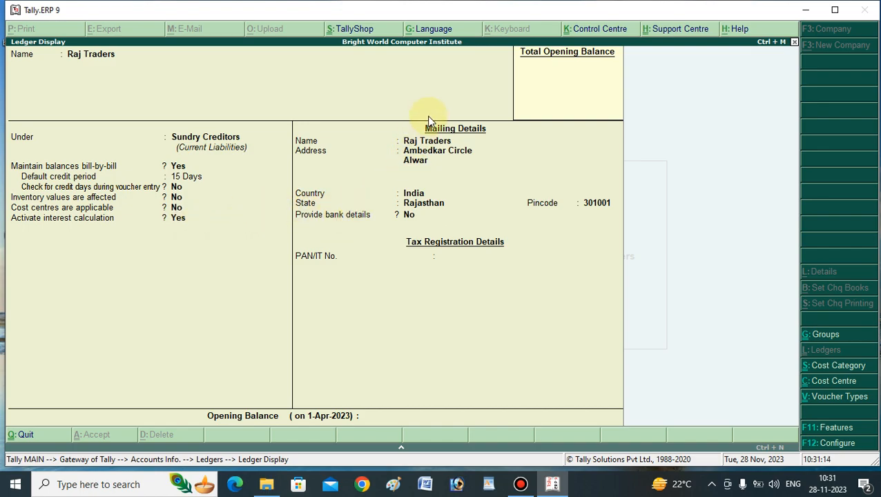
pyautogui.press('Escape')
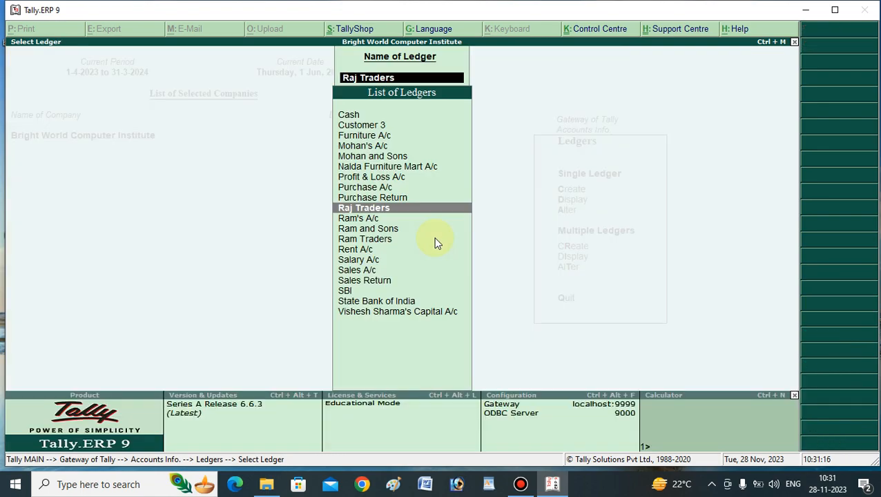
pyautogui.press('Escape')
pyautogui.press('Escape')
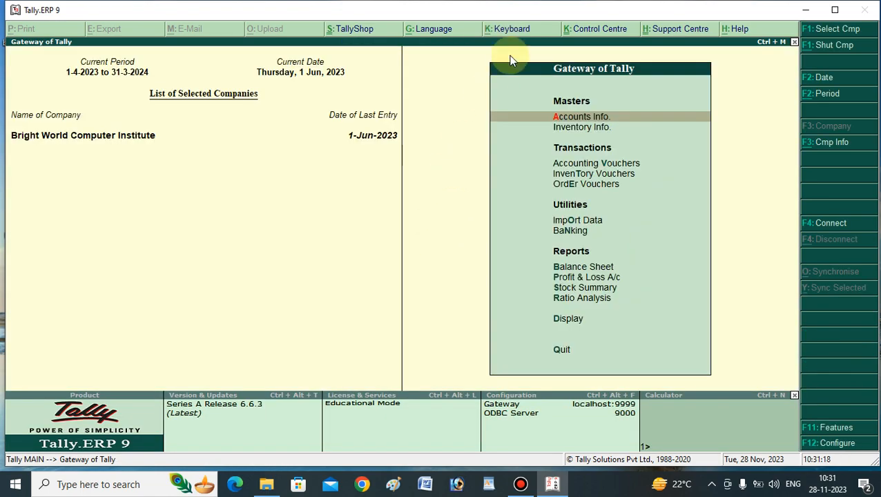
# - Start a purchase voucher in invoice mode with supplier invoice number 123 dated 1-Jun-2023
pyautogui.click(593, 165)
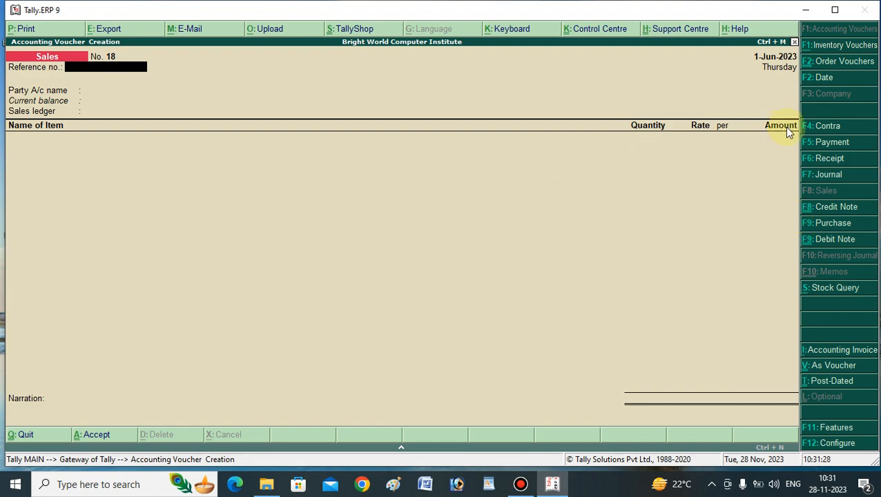
pyautogui.click(825, 226)
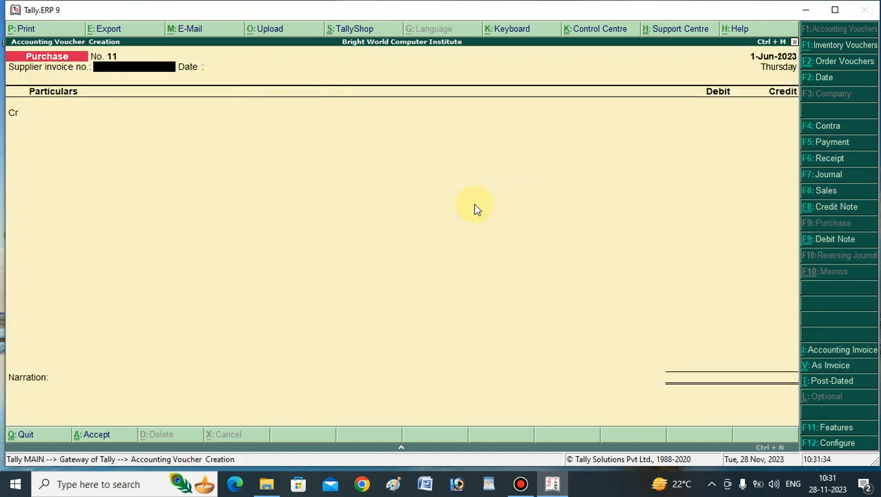
pyautogui.click(830, 367)
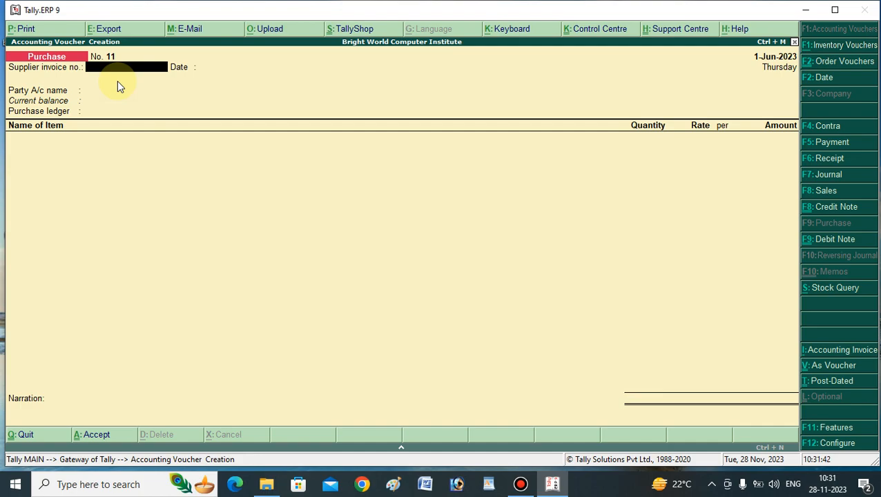
pyautogui.write('123')
pyautogui.press('Return')
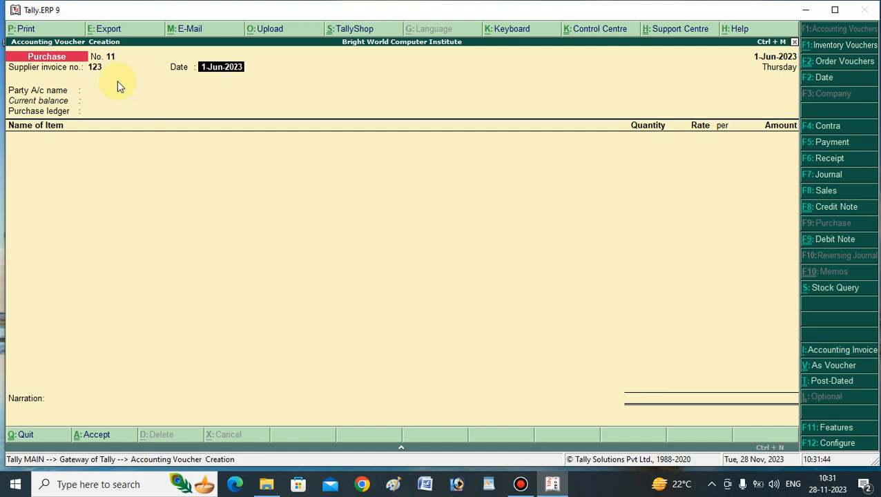
pyautogui.press('Return')
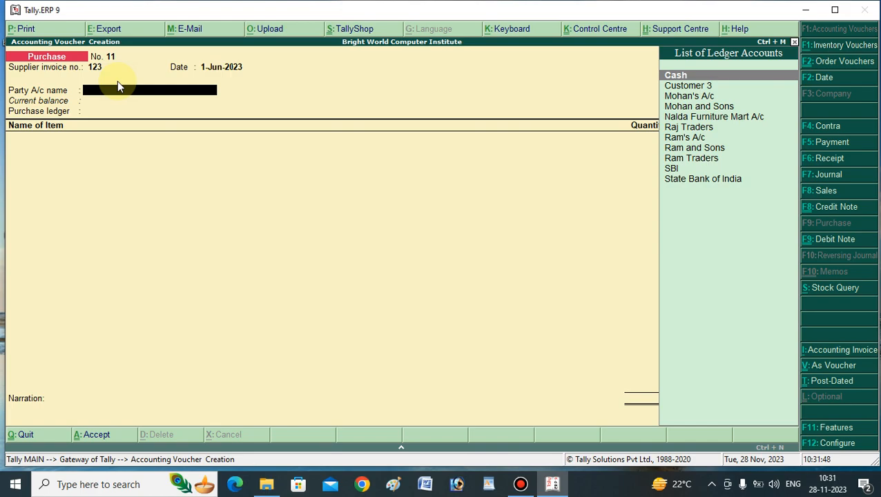
# - Set Raj Traders as the party account, accept the default party details, and choose Purchase A/c as the purchase ledger
pyautogui.write('Raj')
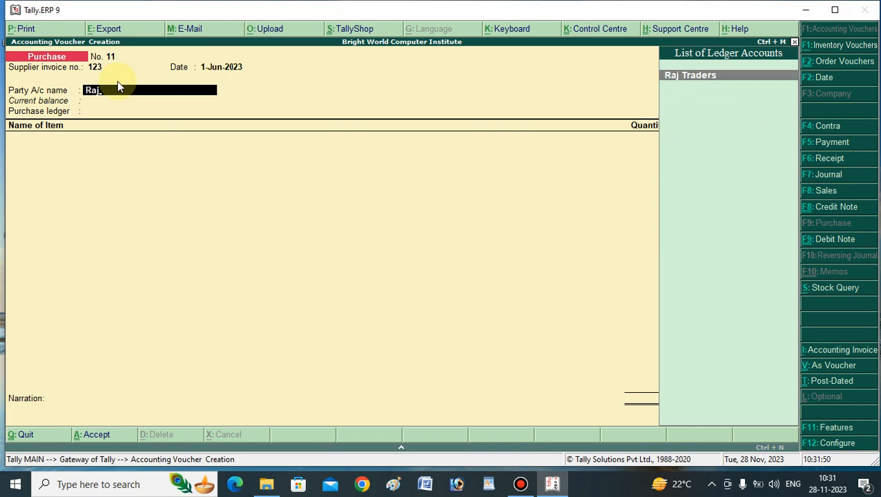
pyautogui.press('Return')
pyautogui.press('Return')
pyautogui.press('Return')
pyautogui.press('Return')
pyautogui.press('Return')
pyautogui.press('Return')
pyautogui.press('Return')
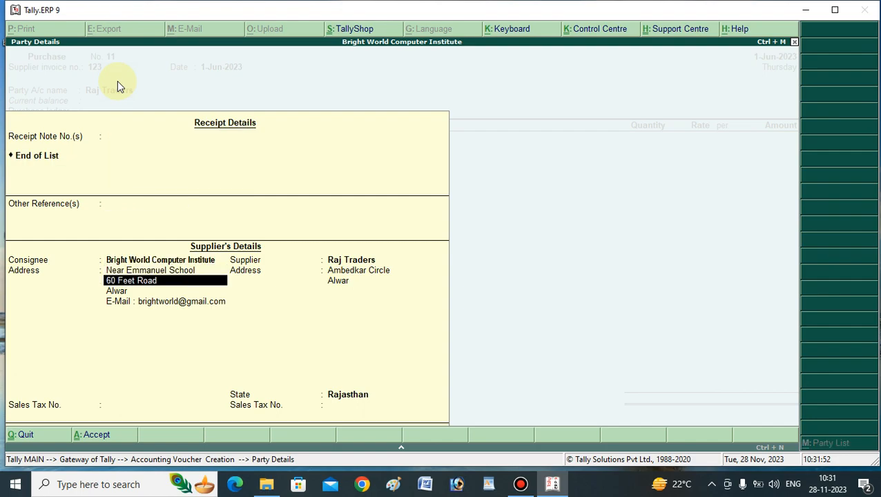
pyautogui.press('Return')
pyautogui.press('Return')
pyautogui.press('Return')
pyautogui.press('Return')
pyautogui.press('Return')
pyautogui.press('Return')
pyautogui.press('Return')
pyautogui.press('Return')
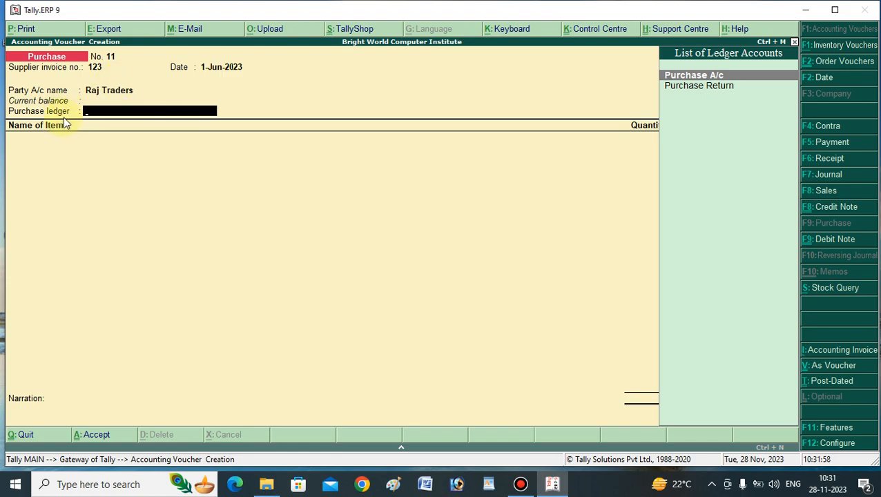
pyautogui.press('Return')
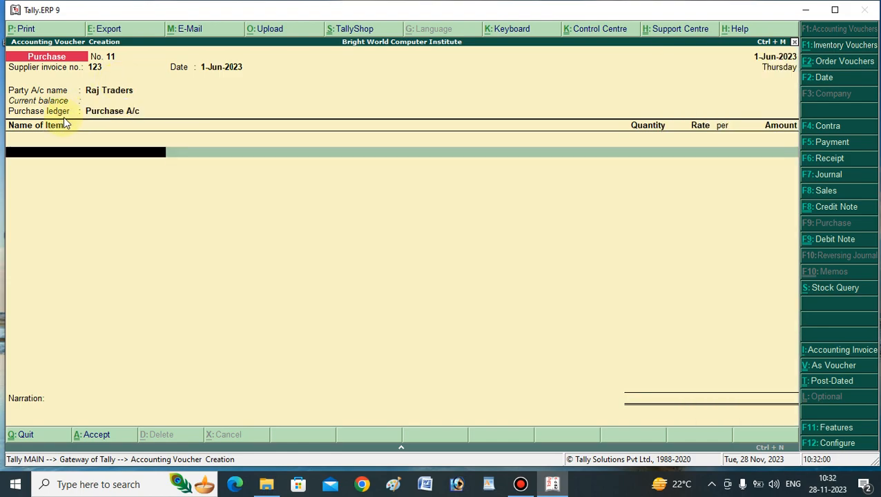
# - Add 100 pcs of Keyboard at a rate of 400 to Main Location, with the tracking number Not Applicable
pyautogui.write('Ke')
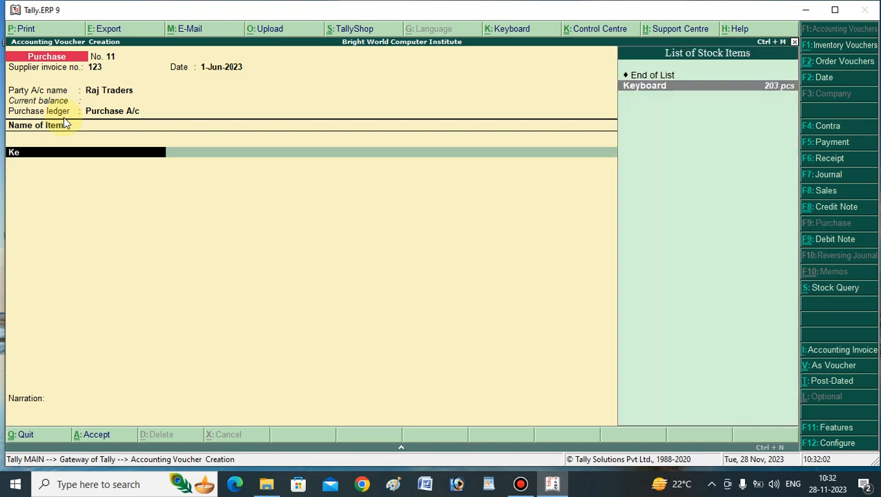
pyautogui.press('Return')
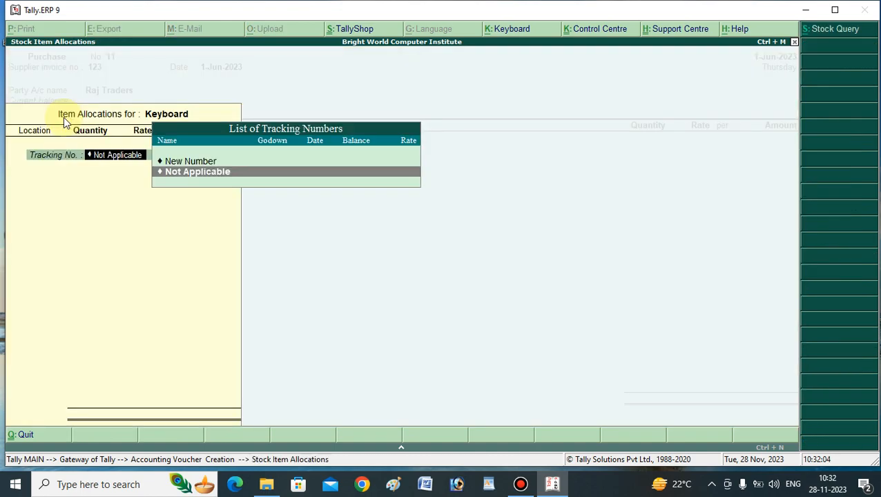
pyautogui.press('Return')
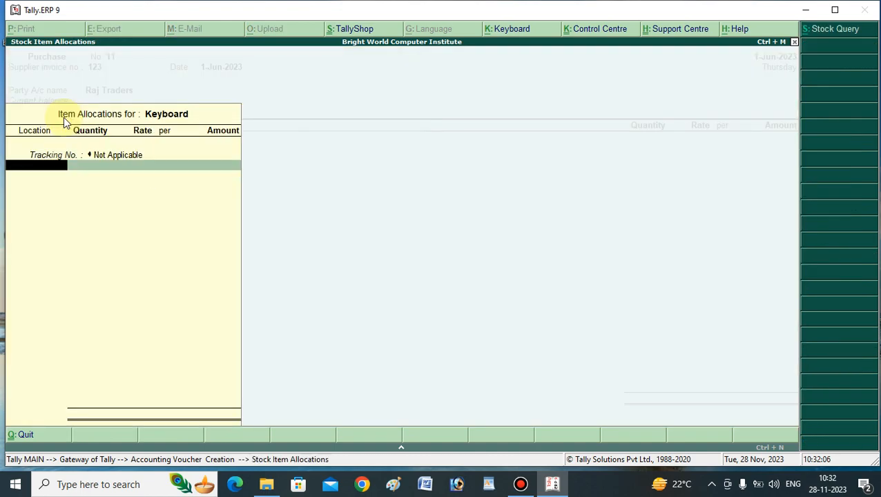
pyautogui.write('M')
pyautogui.press('Return')
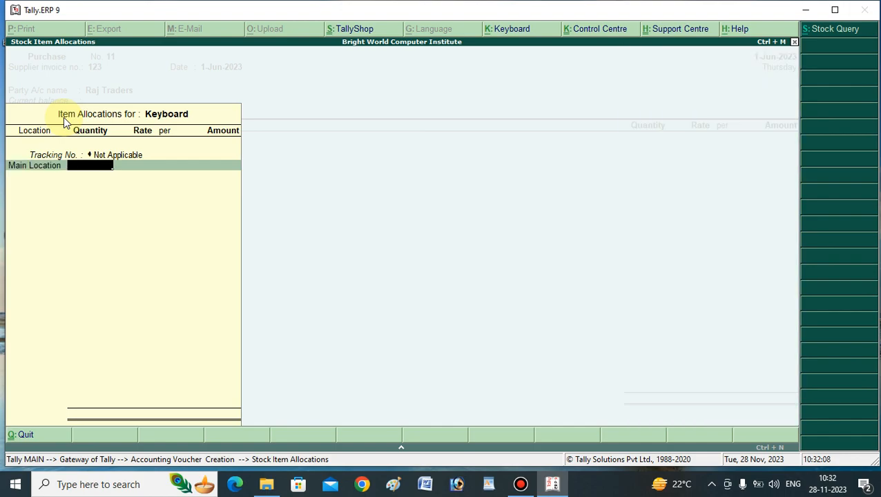
pyautogui.write('100')
pyautogui.press('Return')
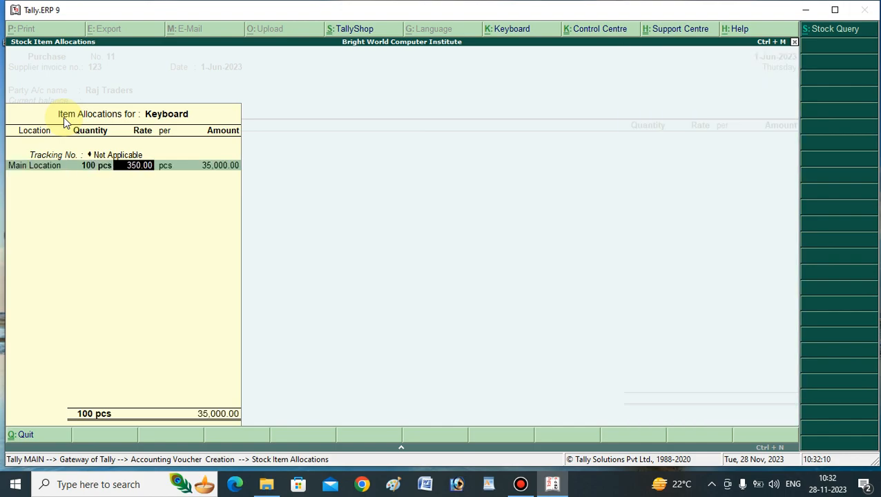
pyautogui.write('400')
pyautogui.press('Return')
pyautogui.press('Return')
pyautogui.press('Return')
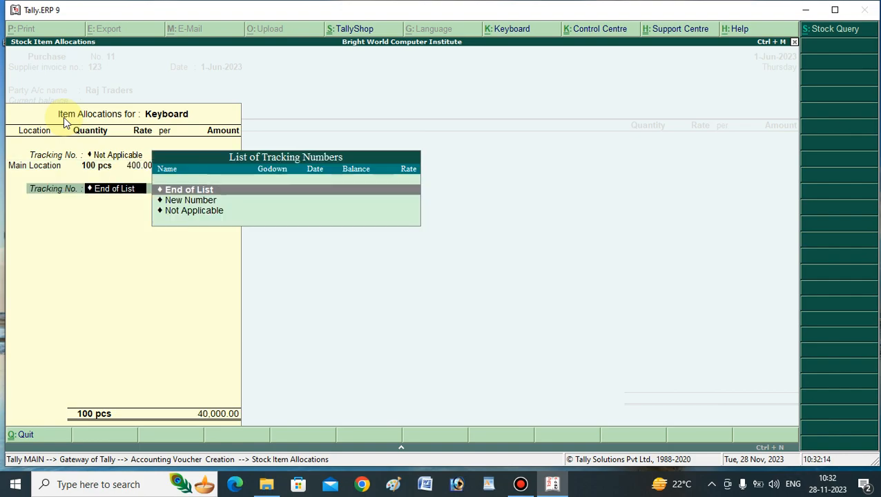
pyautogui.press('Return')
pyautogui.press('Return')
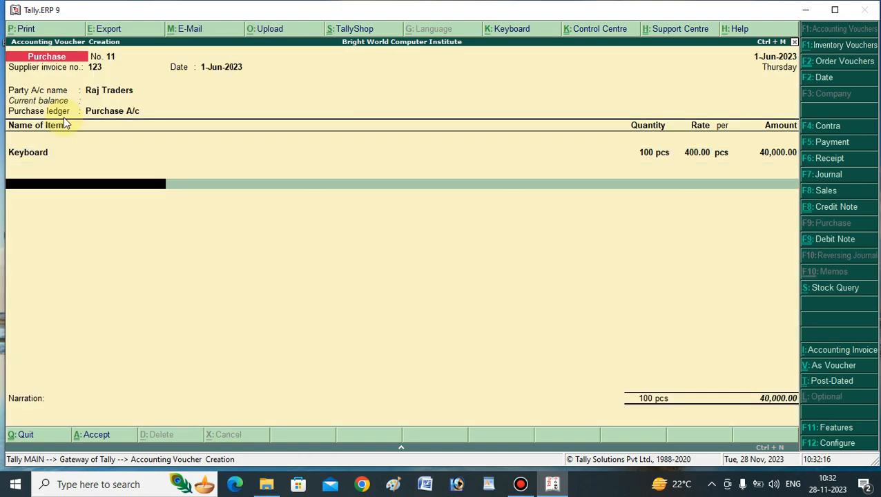
# - End the item list, leave the narration blank, and save the purchase voucher
pyautogui.press('Return')
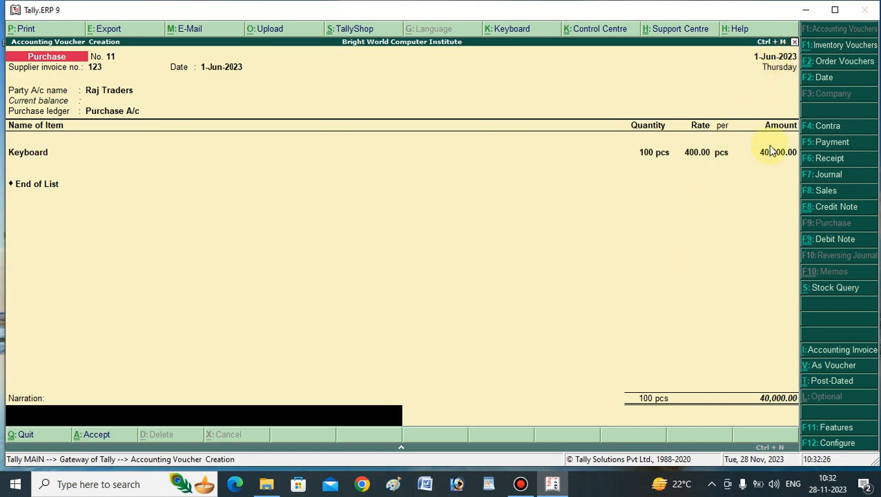
pyautogui.press('Return')
pyautogui.click(732, 416)
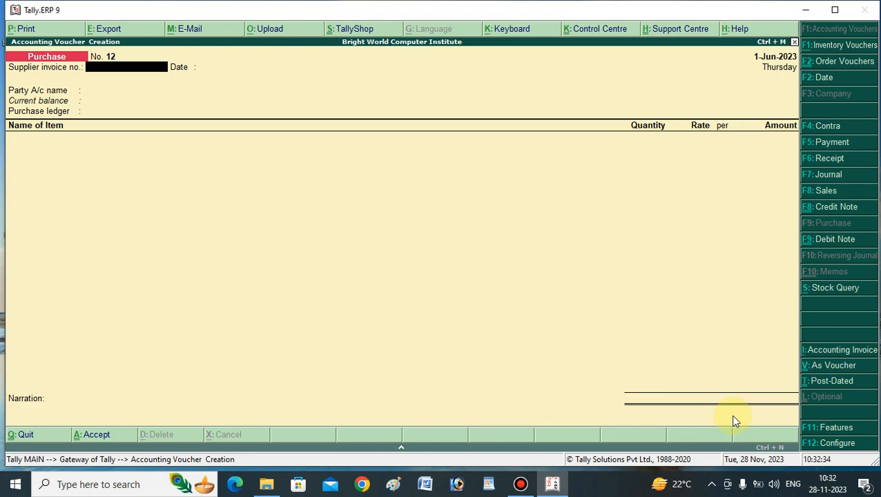
# - Leave voucher entry and open the Statements of Accounts among the display reports
pyautogui.press('Escape')
pyautogui.click(745, 418)
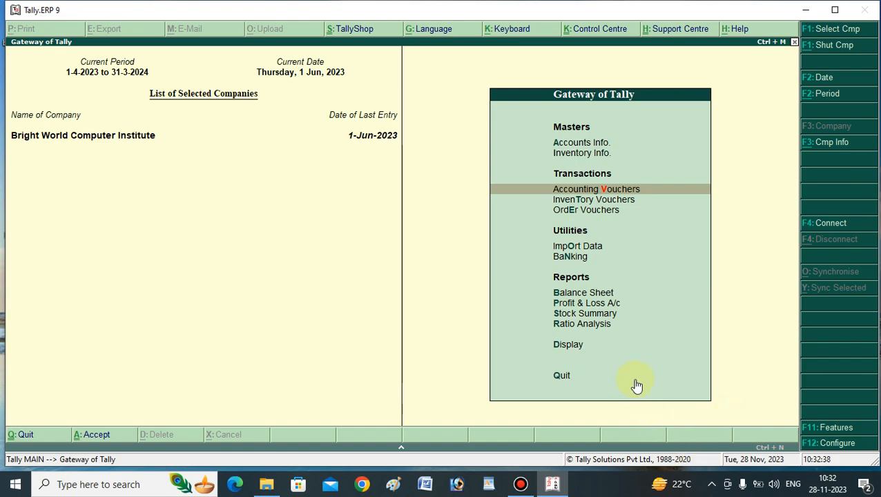
pyautogui.click(569, 346)
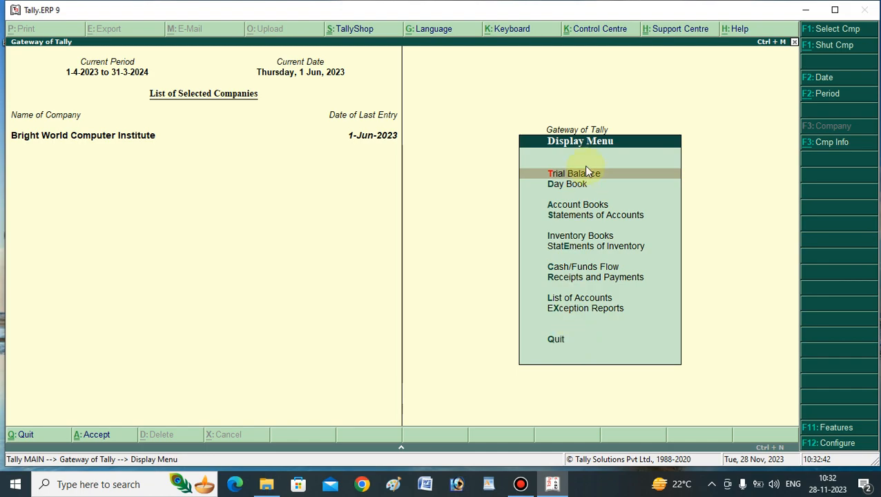
pyautogui.press('Down')
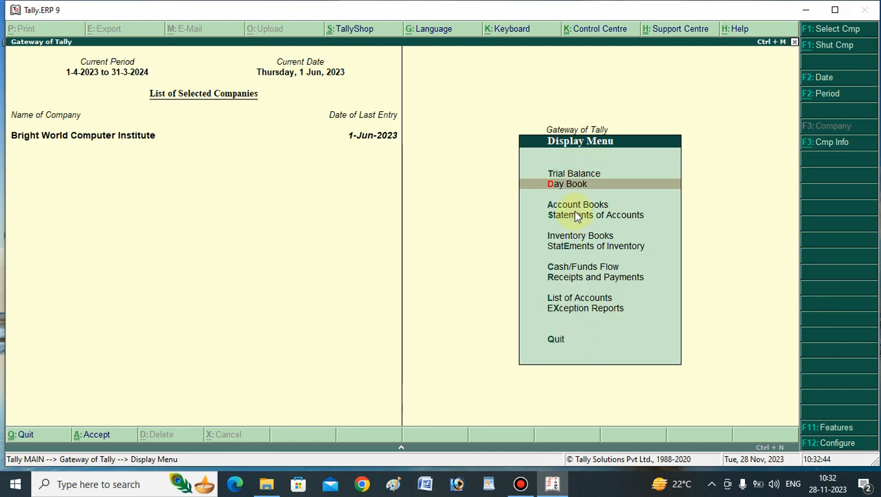
pyautogui.click(576, 215)
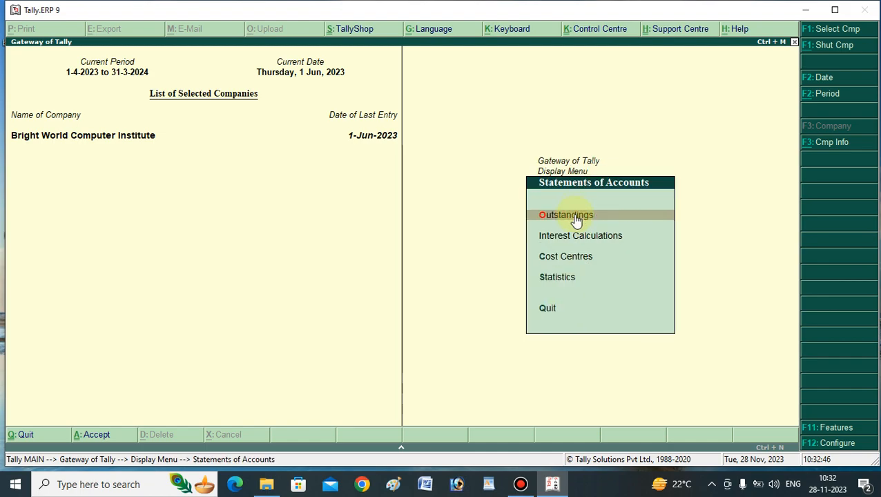
# - Open the ledger-wise Interest Calculations report for Raj Traders
pyautogui.click(575, 237)
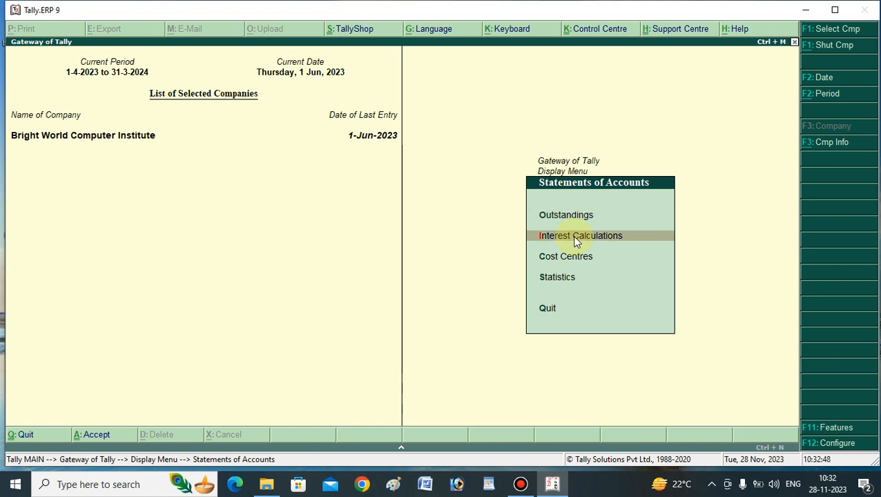
pyautogui.press('Down')
pyautogui.click(576, 240)
pyautogui.click(576, 240)
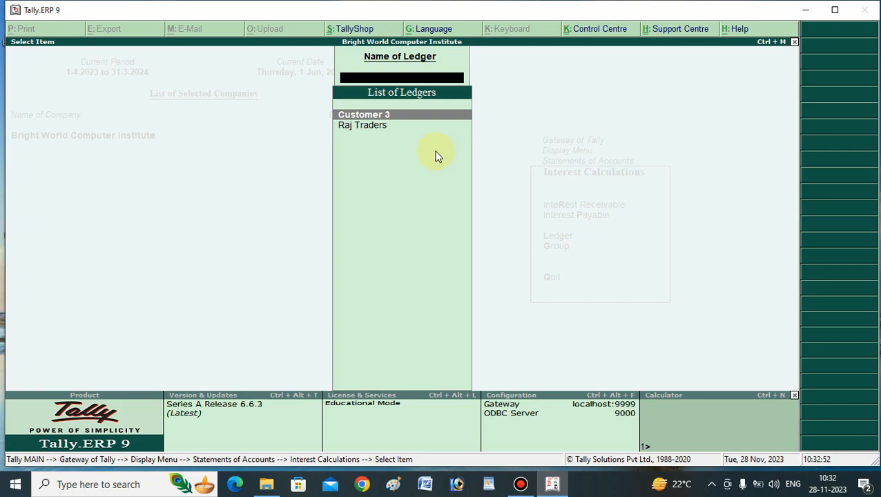
pyautogui.click(374, 129)
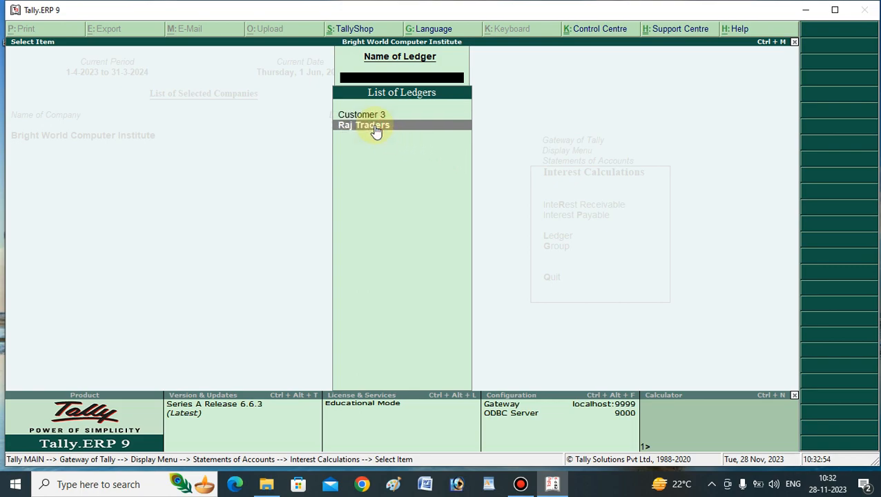
pyautogui.click(374, 129)
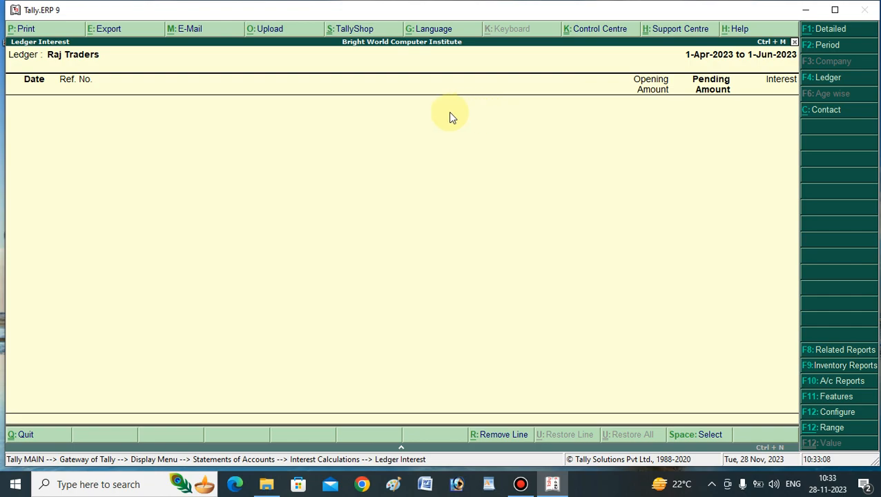
# - Set the Raj Traders interest report period from 1-6-2023 to 31-12-2023
pyautogui.click(824, 45)
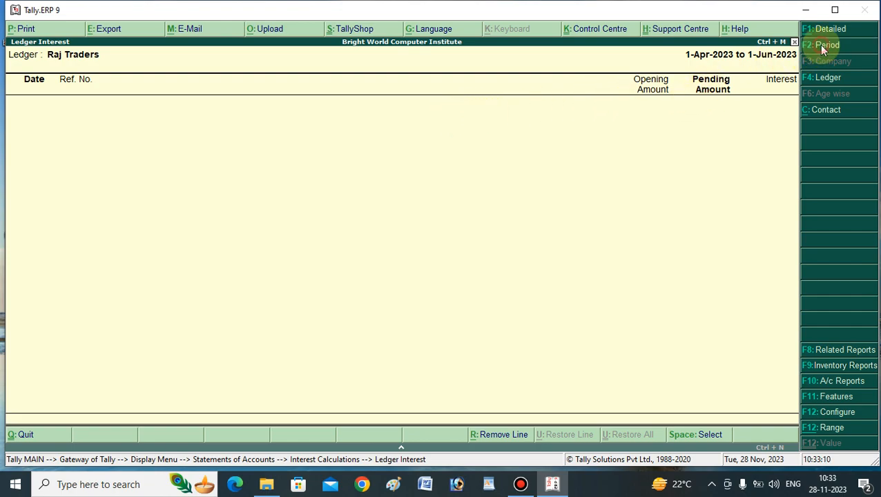
pyautogui.write('1-6')
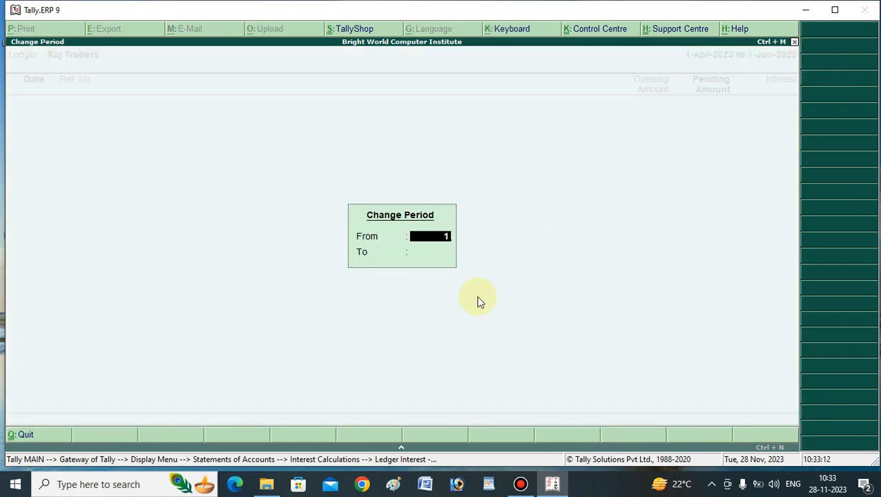
pyautogui.press('Return')
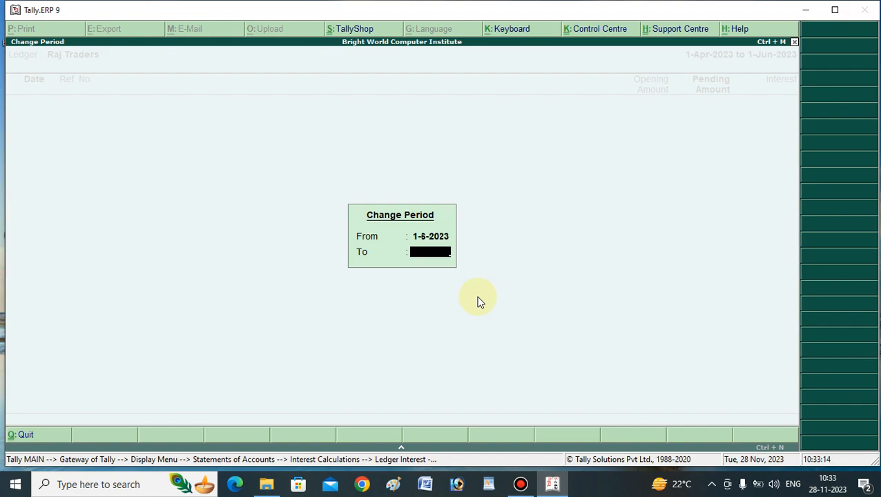
pyautogui.write('31.3')
pyautogui.press('BackSpace')
pyautogui.press('BackSpace')
pyautogui.press('BackSpace')
pyautogui.press('BackSpace')
pyautogui.write('31.12')
pyautogui.press('Return')
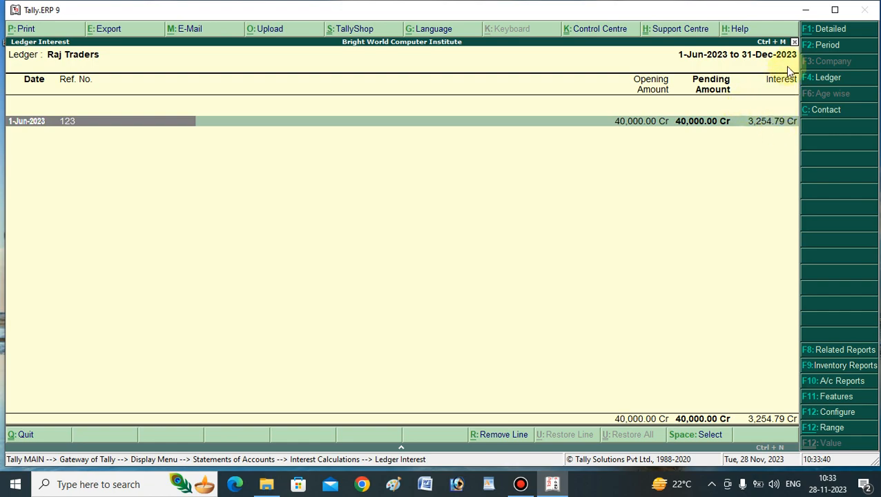
# - Switch the interest report to the detailed view and examine the interest breakdown for bill reference 123
pyautogui.click(821, 33)
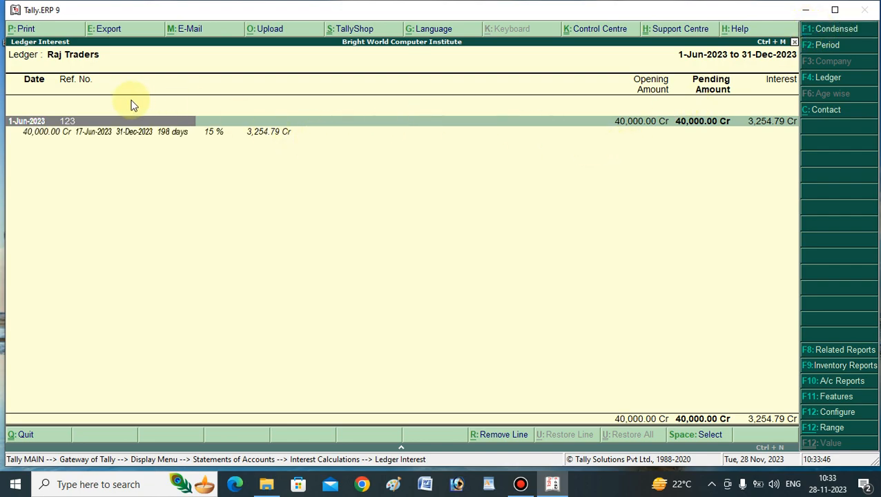
pyautogui.click(44, 136)
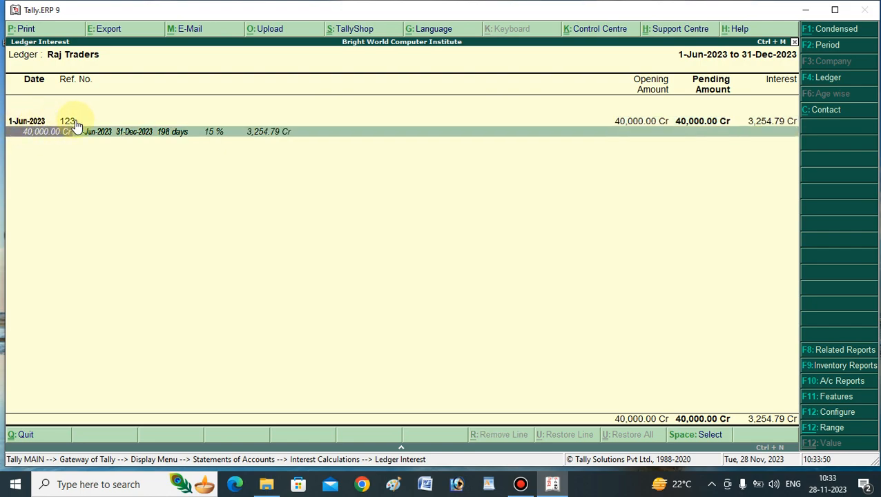
pyautogui.click(93, 136)
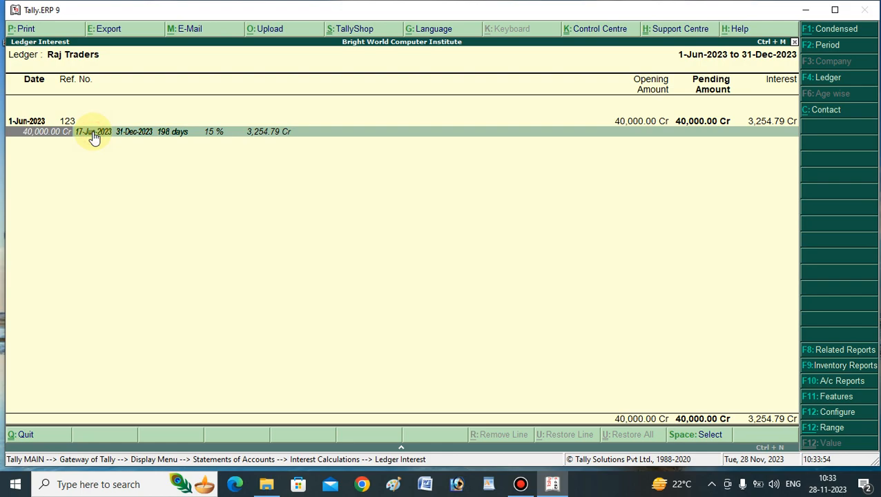